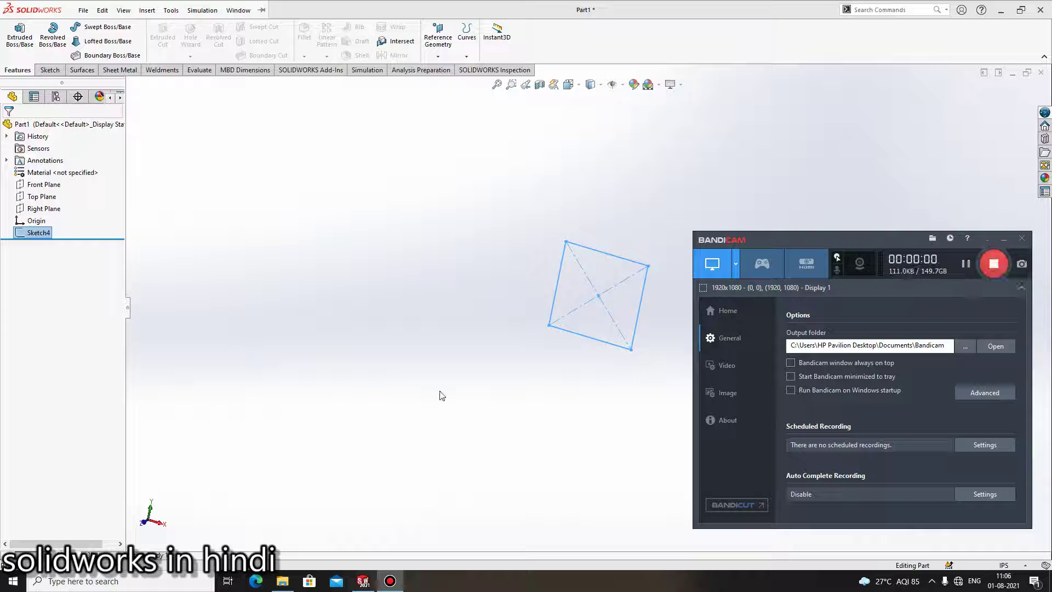
- Minimize SOLIDWORKS and the Bandicam recorder, then restore the Part1 window showing the square sketch
left_click(464, 399)
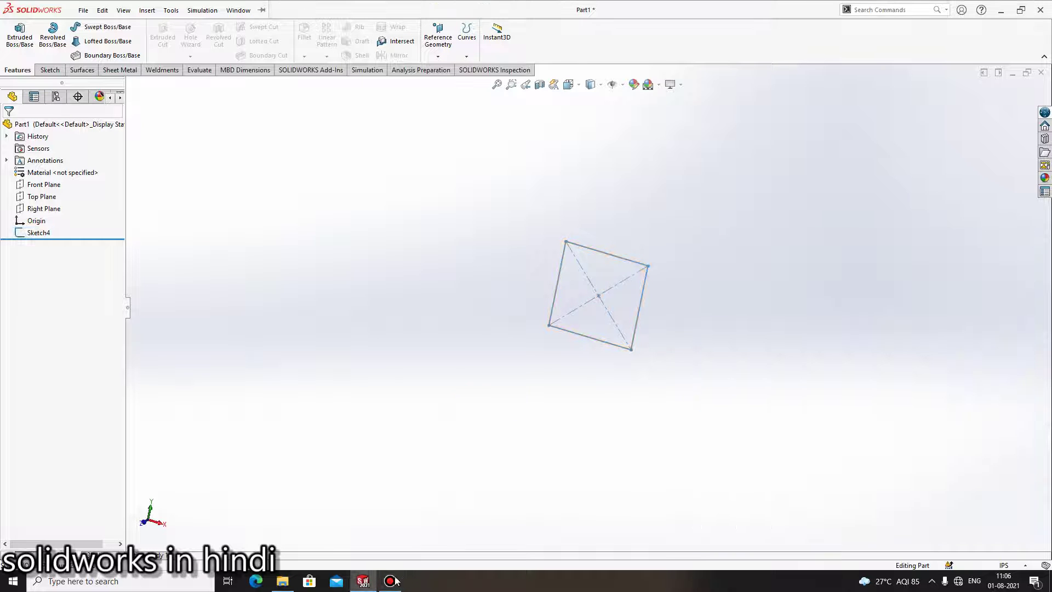
left_click(363, 581)
mouse_move(390, 581)
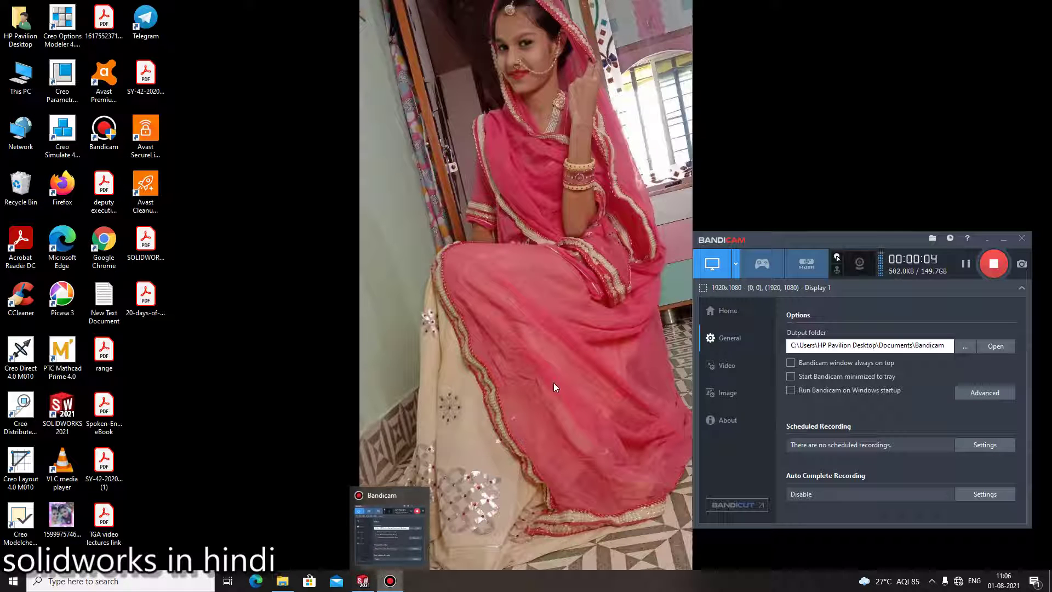
left_click(390, 579)
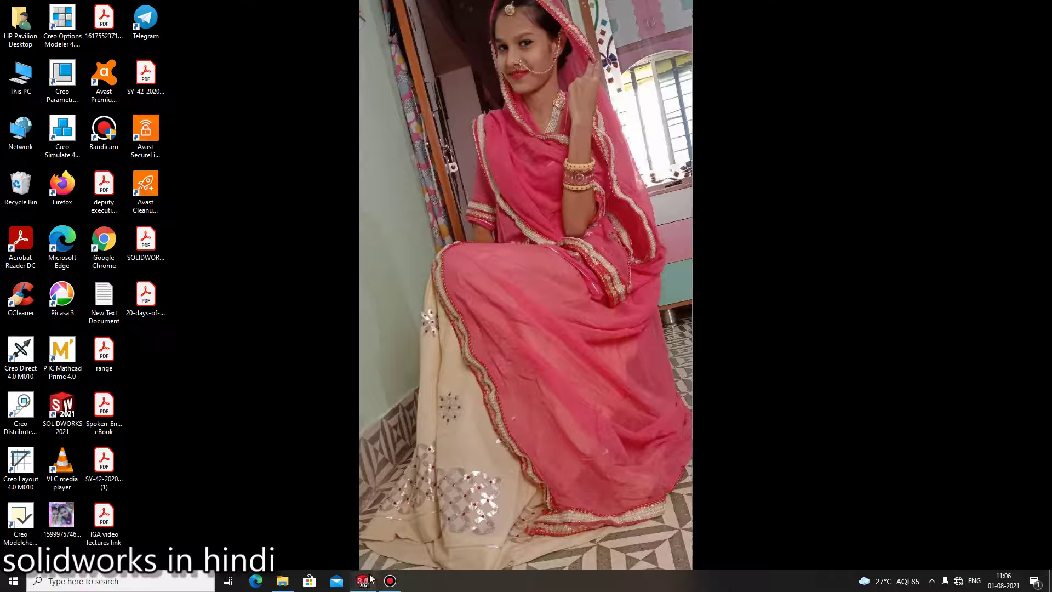
left_click(367, 580)
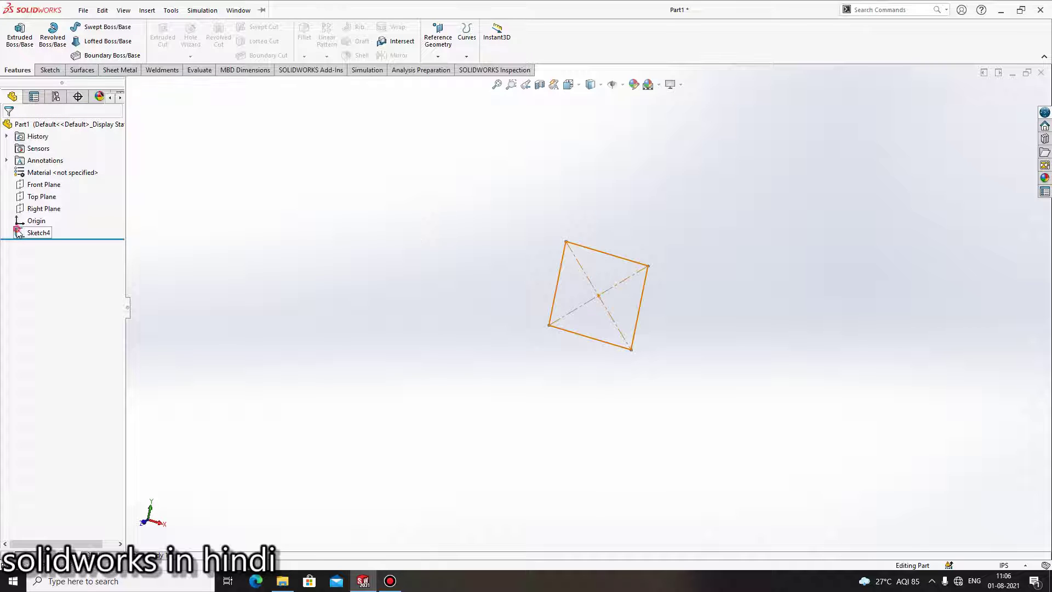
- Extrude the 100 x 100 square Sketch4 blind 500 in into Boss-Extrude6
left_click(38, 233)
left_click(30, 203)
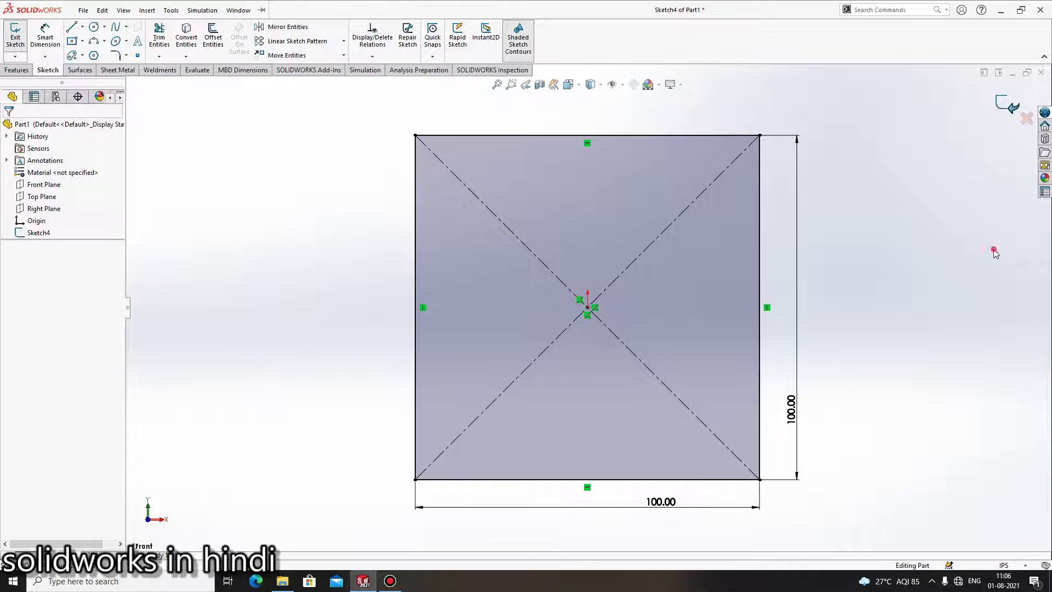
left_click(1011, 112)
left_click(39, 232)
left_click(19, 33)
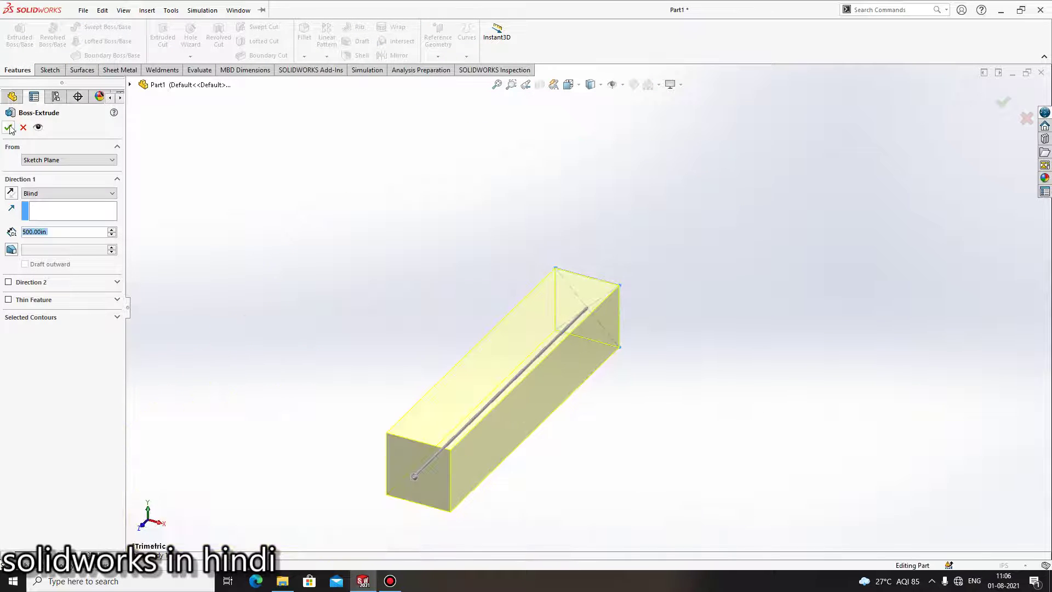
left_click(10, 127)
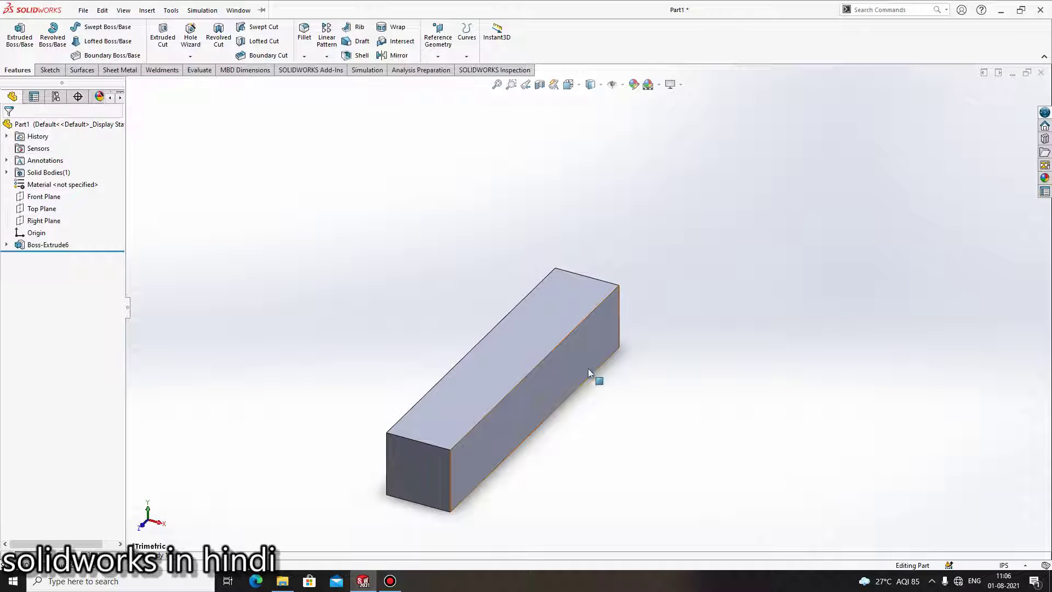
- Reopen Sketch4 under Boss-Extrude6 and draw a circle beside the square
left_click(6, 245)
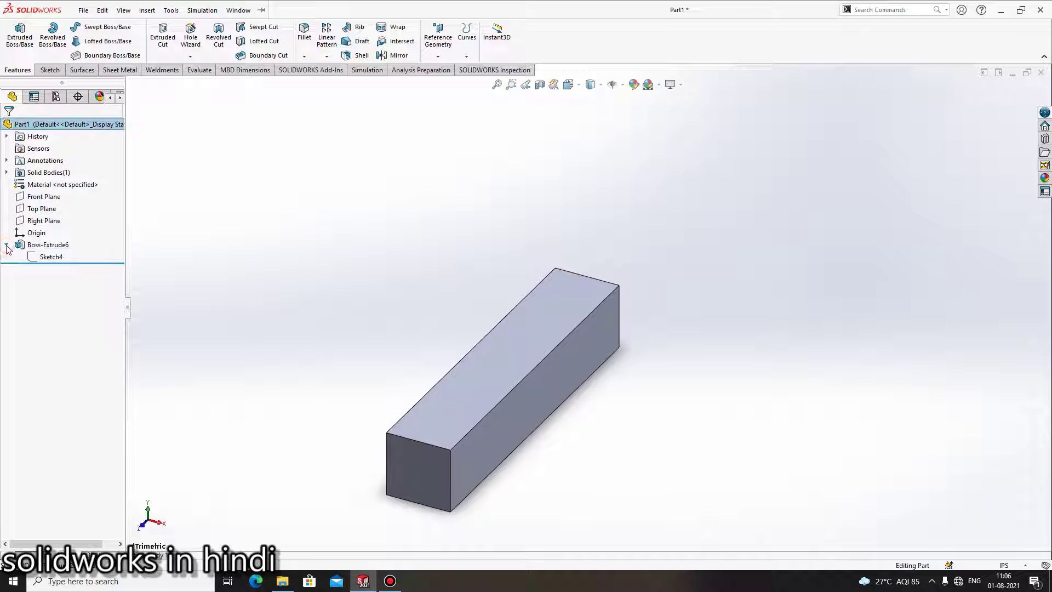
left_click(51, 257)
left_click(85, 225)
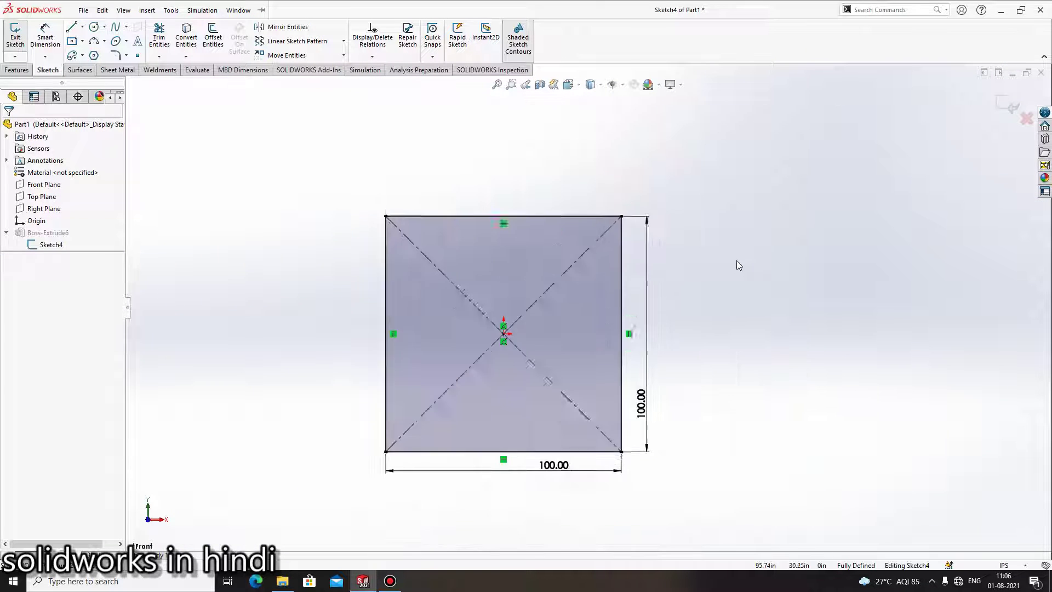
left_click(94, 26)
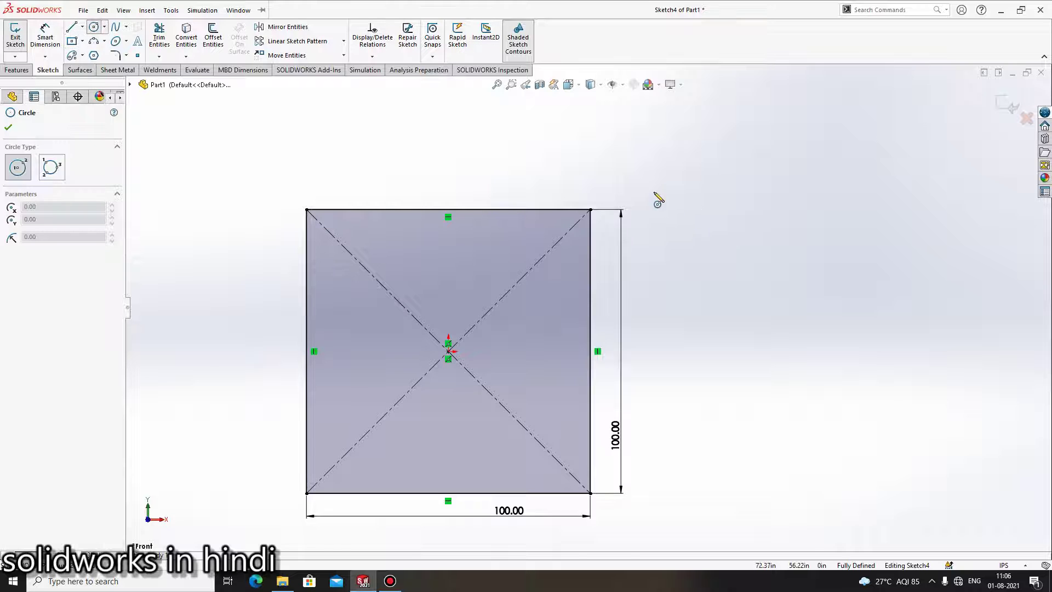
left_click(725, 171)
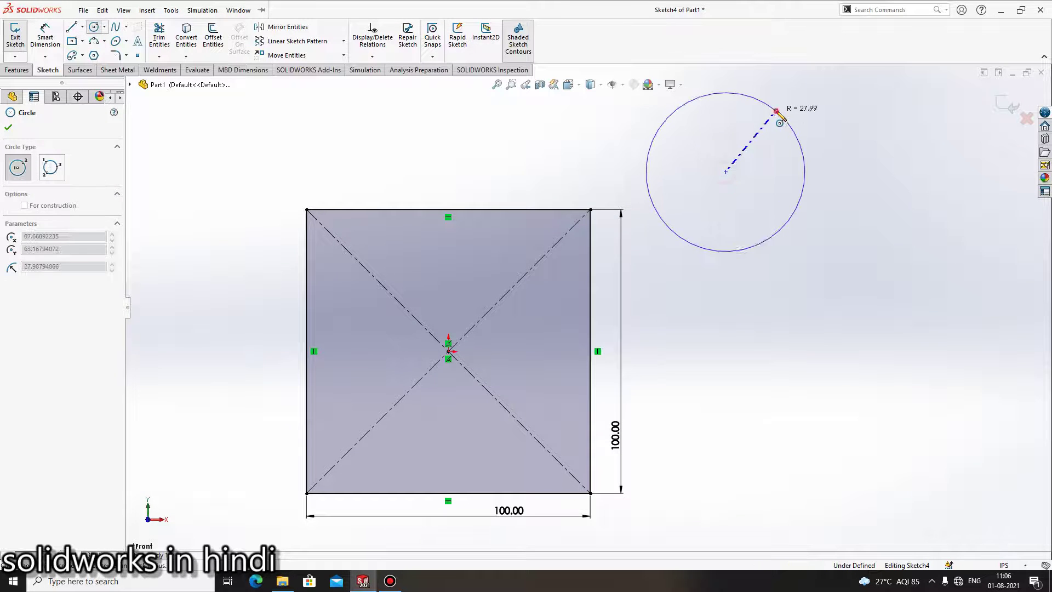
left_click(772, 109)
- Dimension the circle to a 55 diameter and exit the sketch to rebuild
left_click(45, 33)
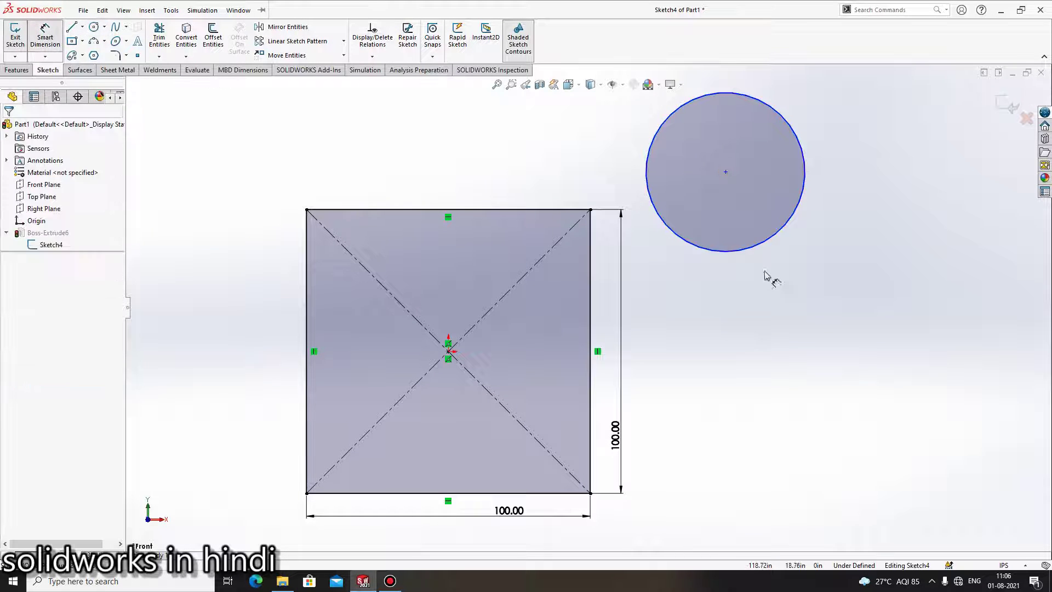
left_click(761, 253)
left_click(784, 274)
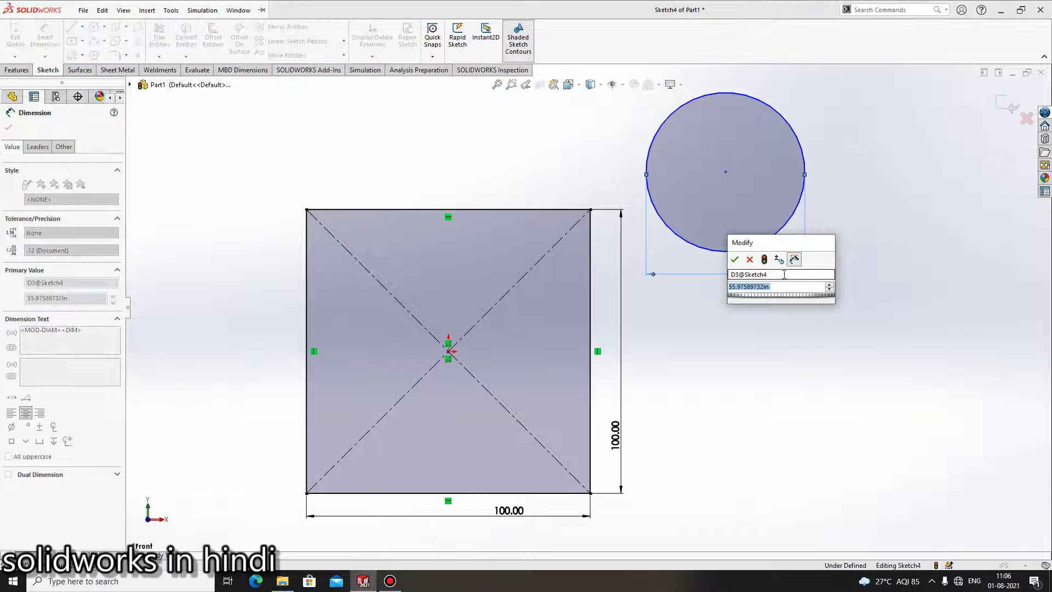
key("Escape")
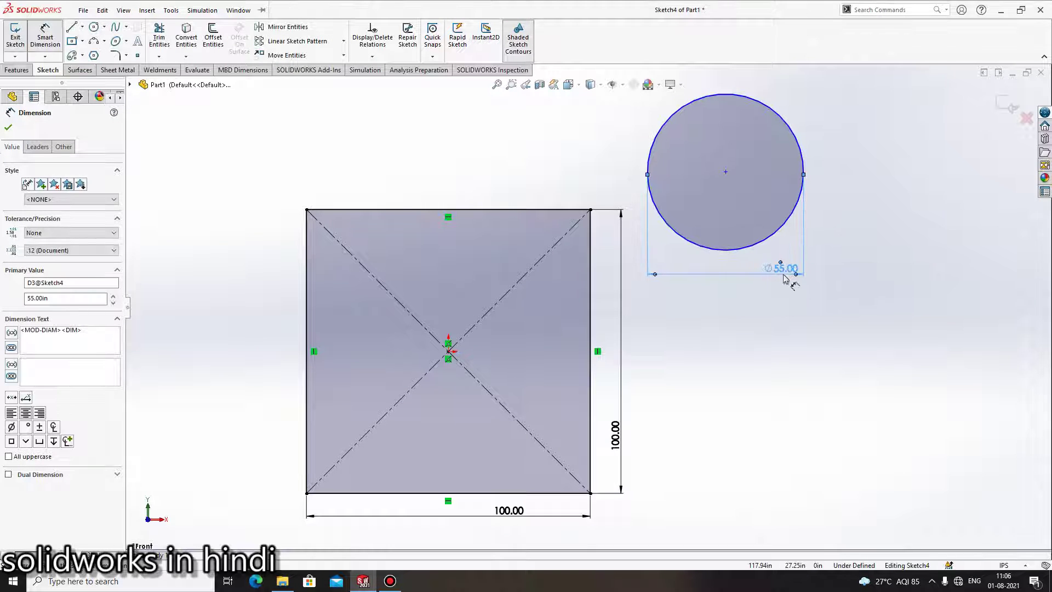
left_click(904, 344)
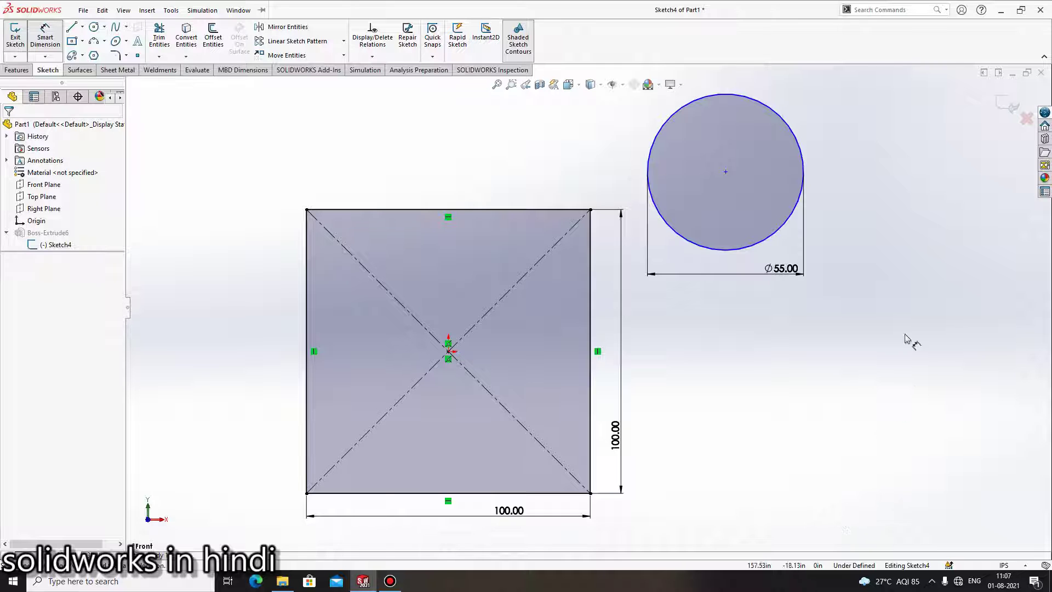
left_click(1010, 105)
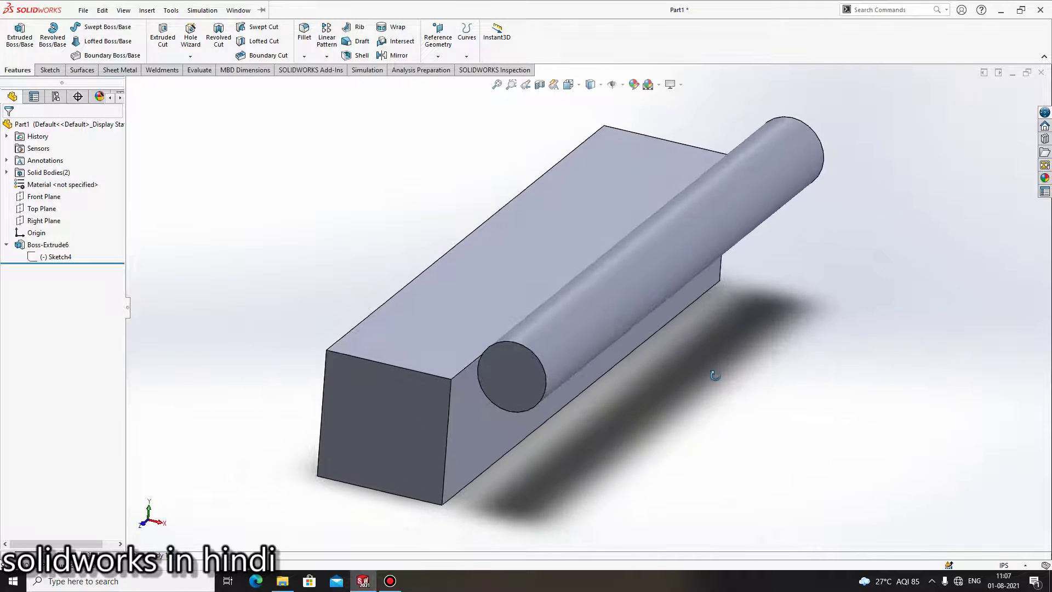
- Edit Boss-Extrude6 so only the Ø55 circle contour is extruded, leaving one cylinder
left_click(63, 244)
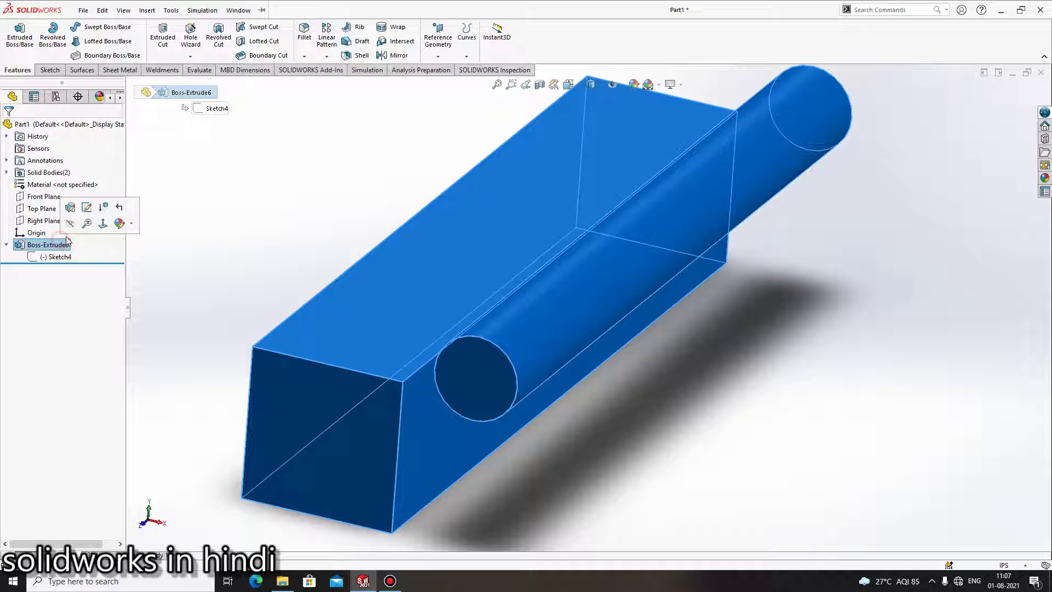
left_click(70, 206)
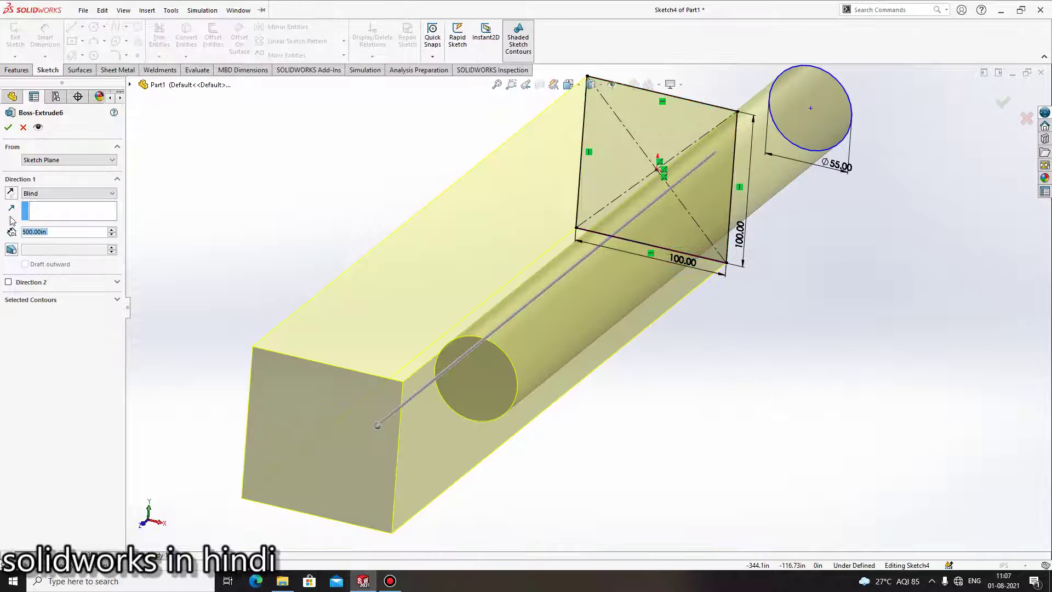
left_click(54, 300)
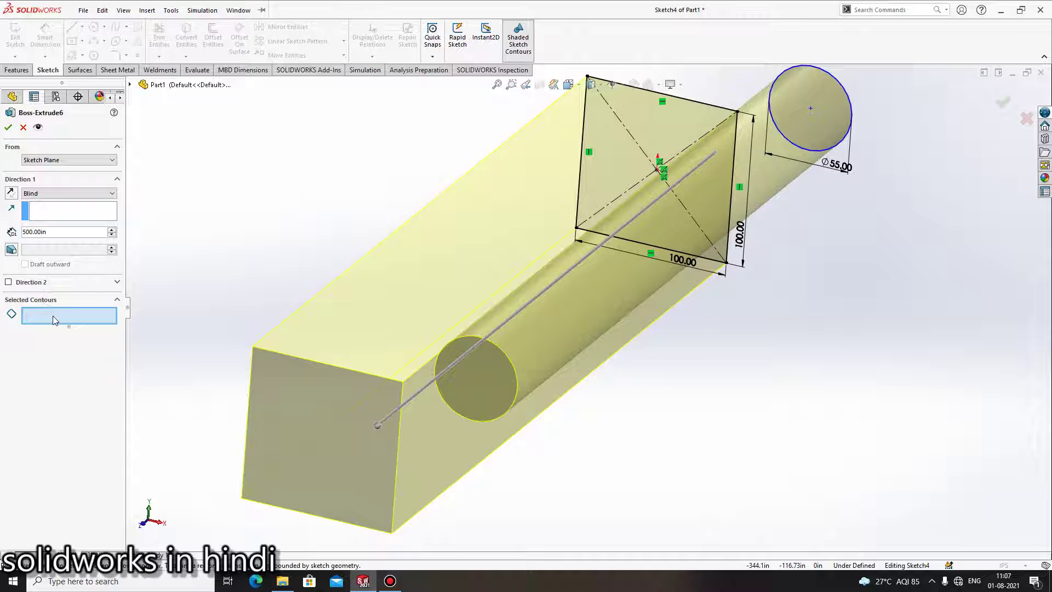
left_click(849, 101)
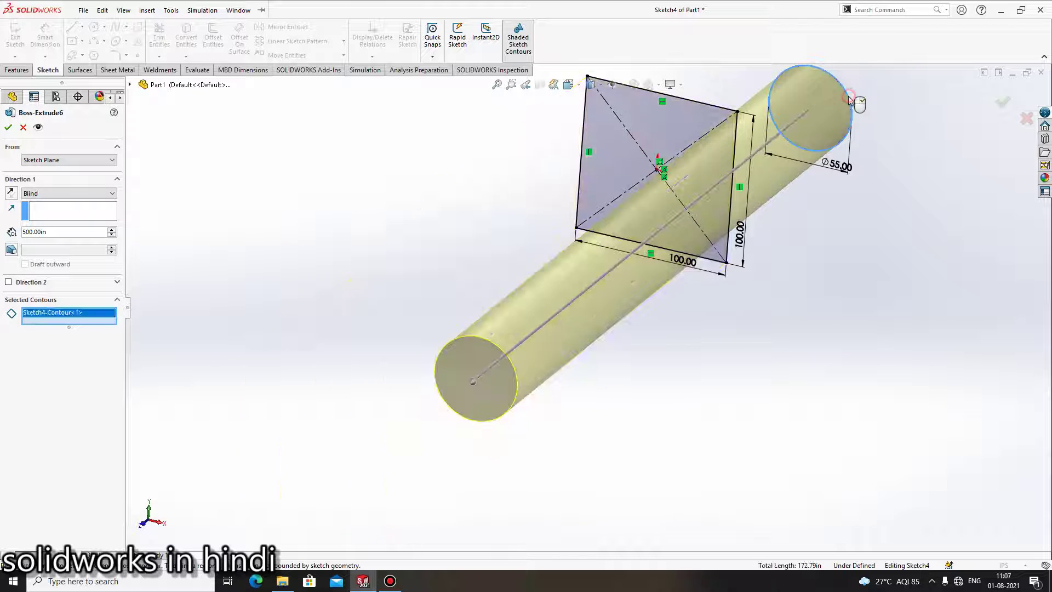
left_click(9, 127)
mouse_move(219, 258)
middle_mouse_down()
mouse_move(555, 262)
mouse_move(535, 277)
mouse_move(571, 306)
mouse_move(574, 334)
mouse_move(603, 347)
mouse_move(582, 353)
middle_mouse_up()
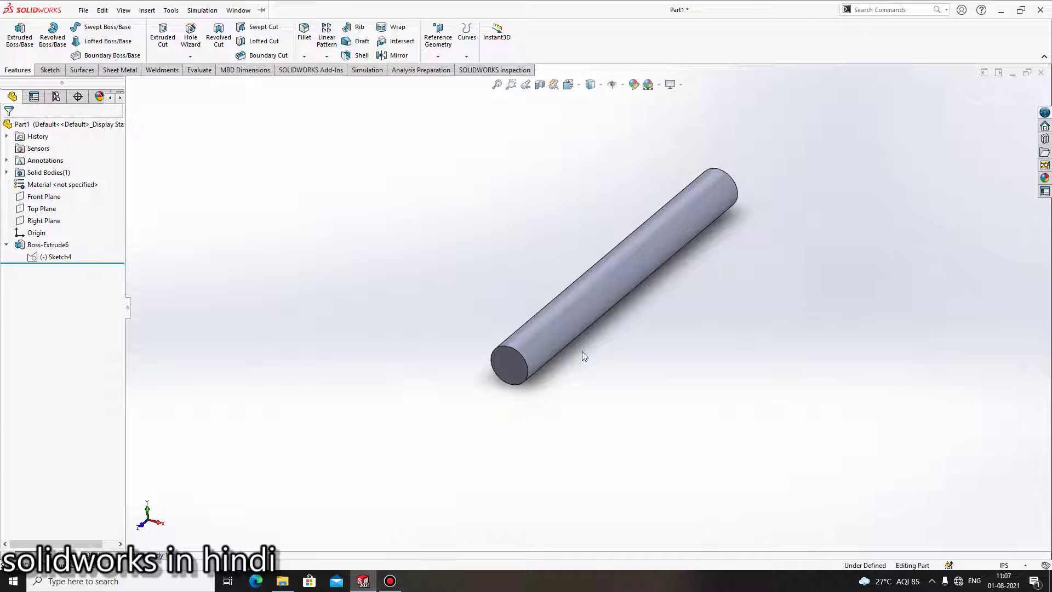
left_click(52, 257)
left_click(58, 258)
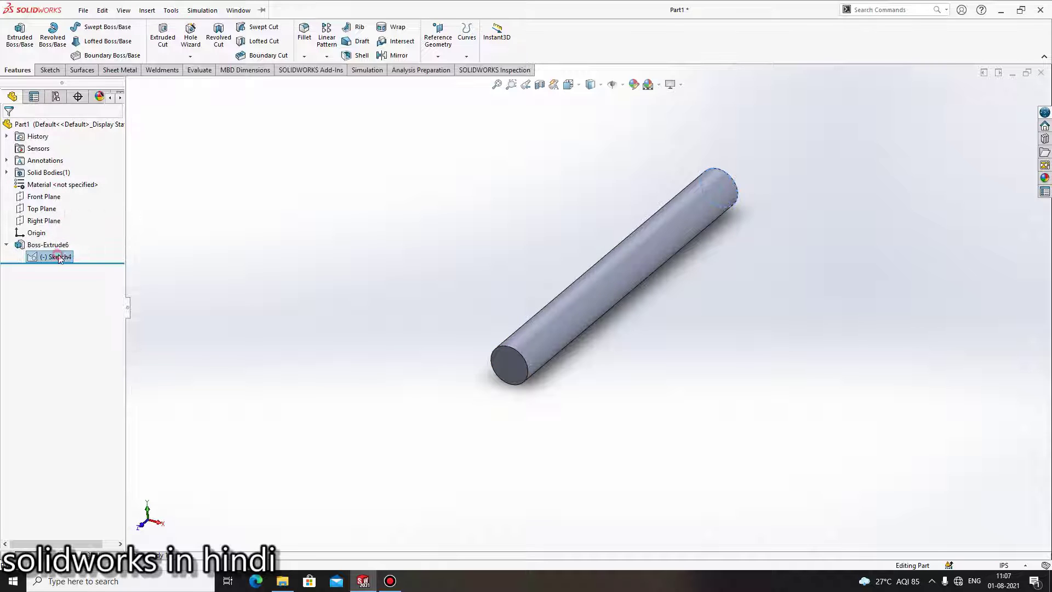
left_click(69, 223)
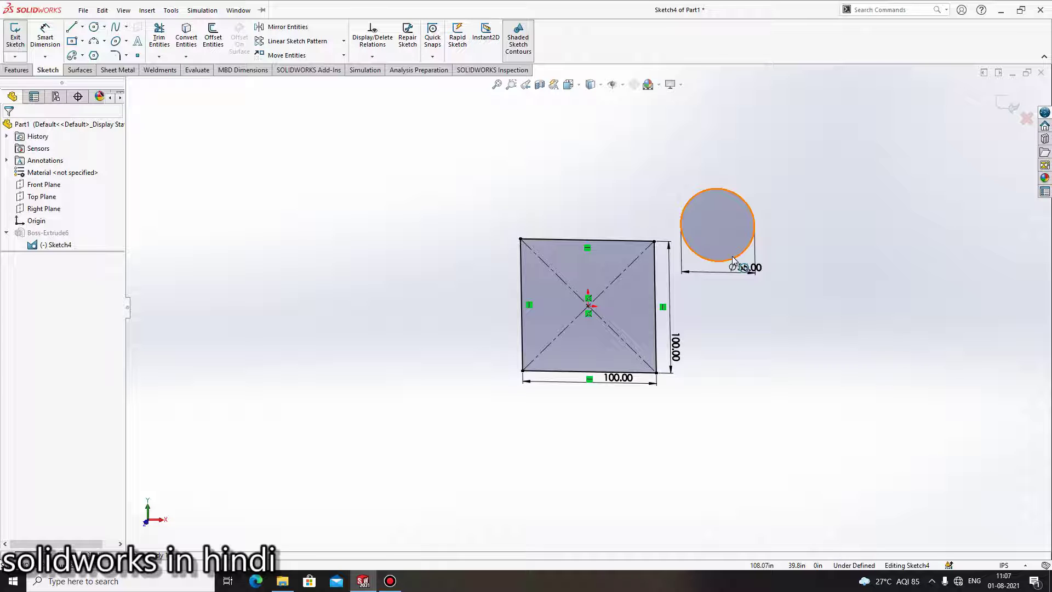
left_click(734, 261)
left_click(1007, 105)
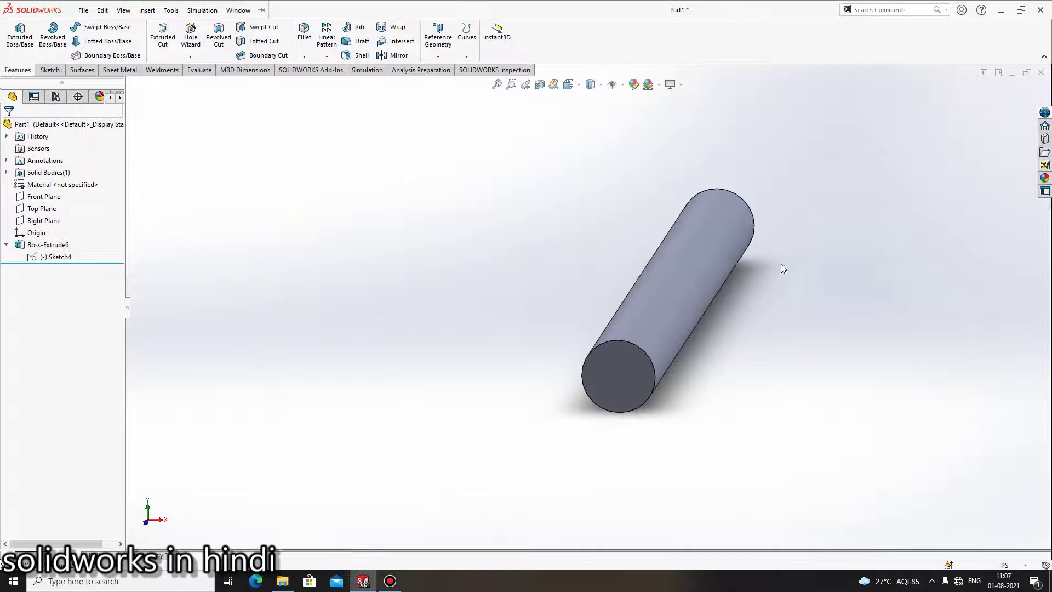
middle_click_drag(701, 313, 560, 376)
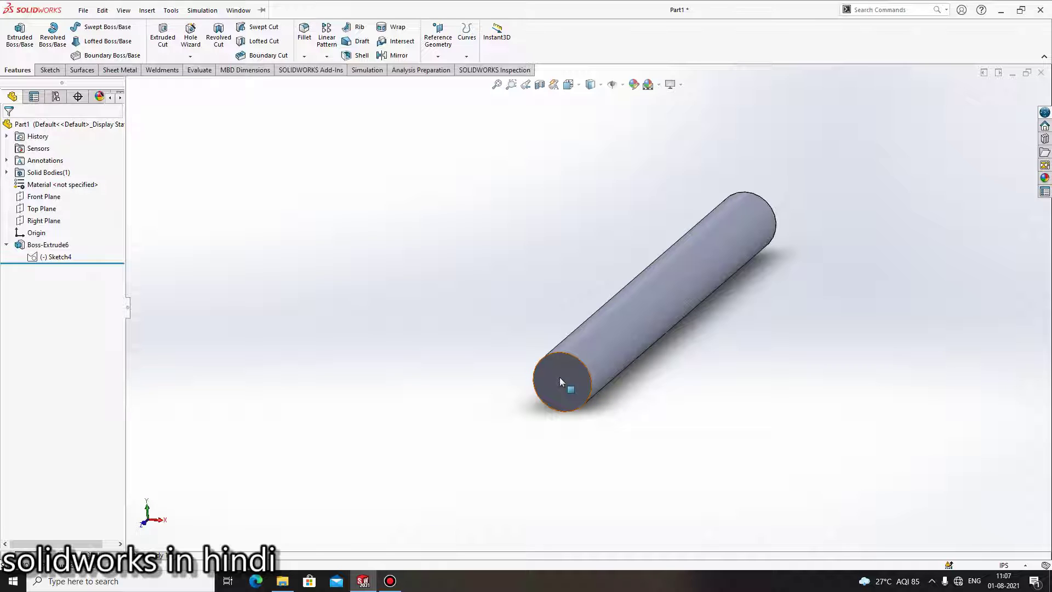
- Start a new sketch on the Front Plane
left_click(34, 197)
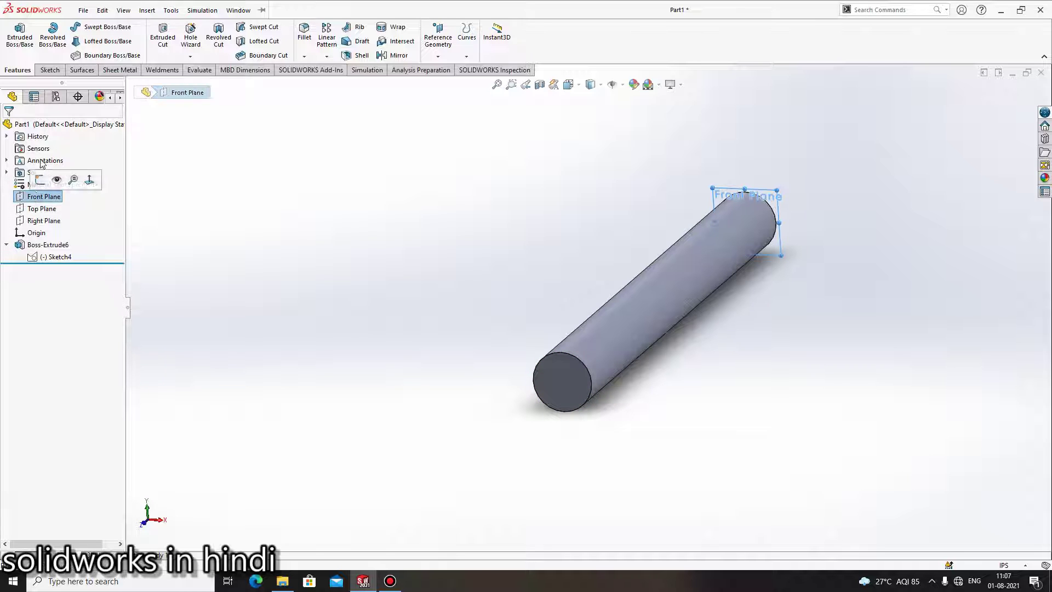
left_click(46, 259)
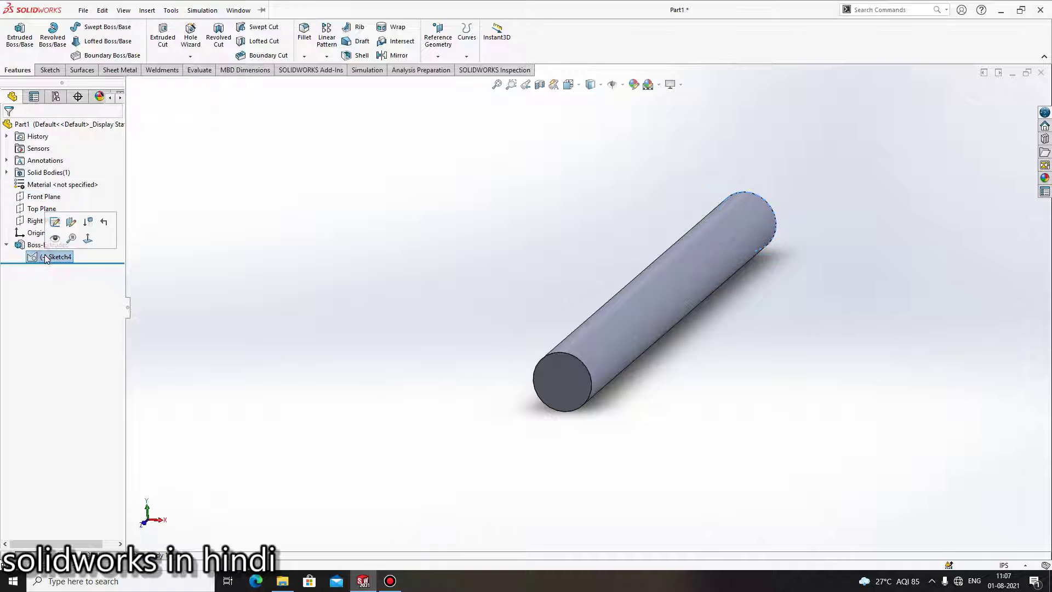
left_click(387, 307)
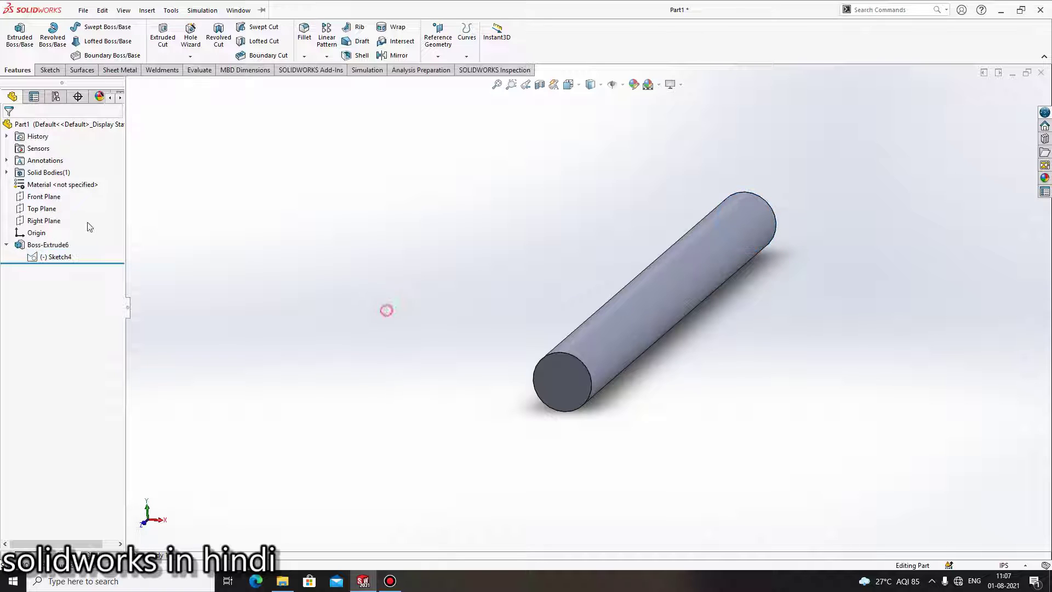
left_click(43, 198)
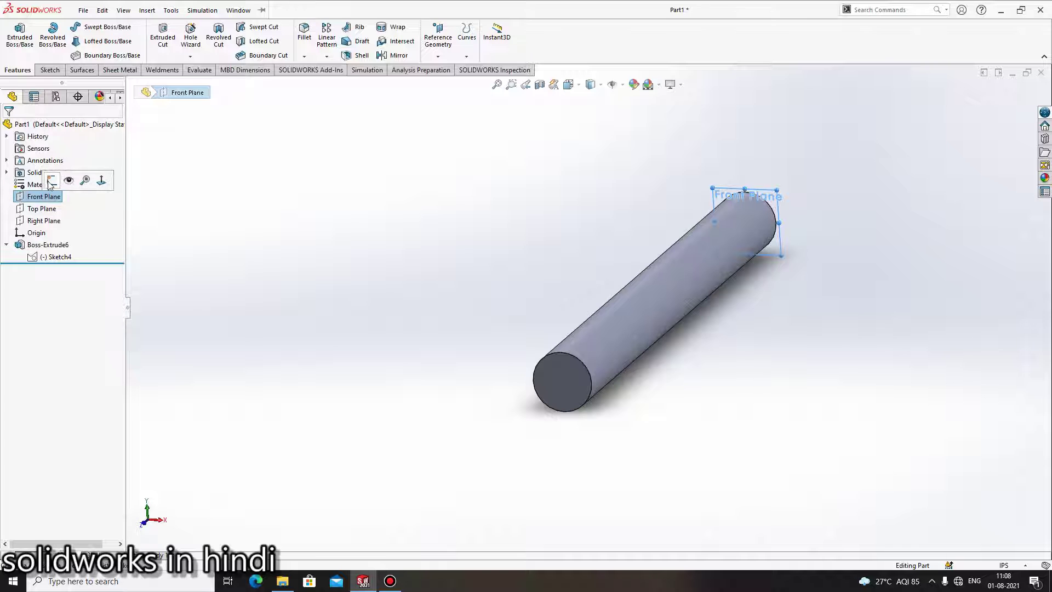
left_click(52, 181)
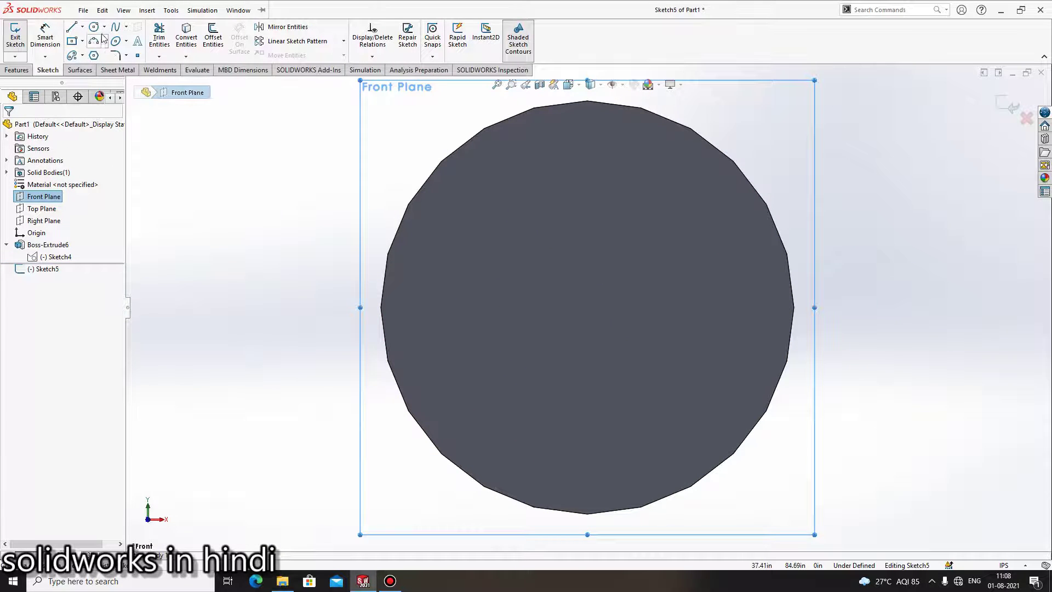
- Draw a square centre rectangle beside the cylinder's circular end and exit the sketch
left_click(94, 27)
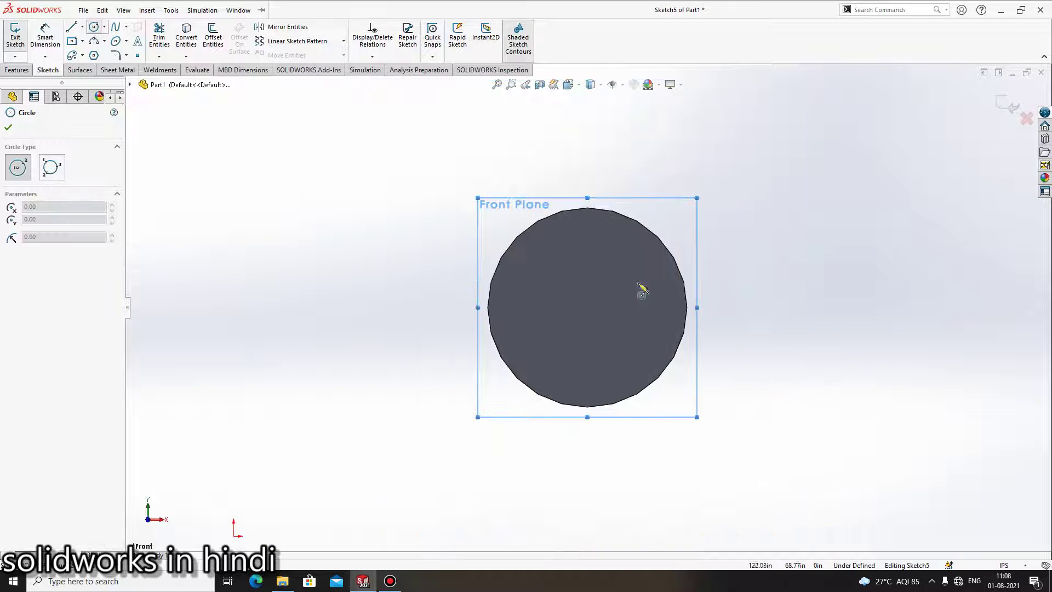
left_click(352, 301)
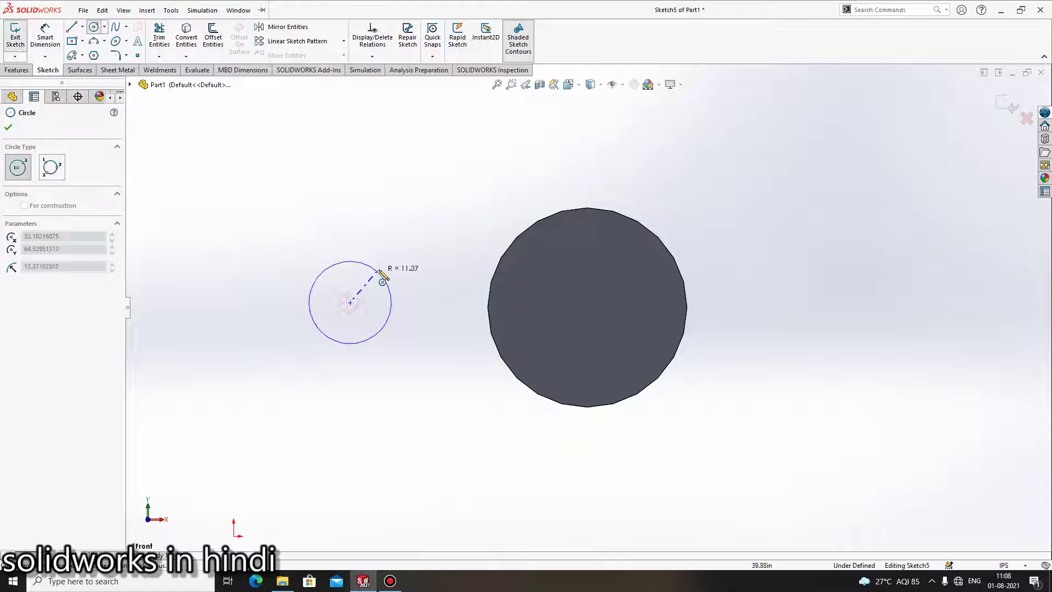
key("Escape")
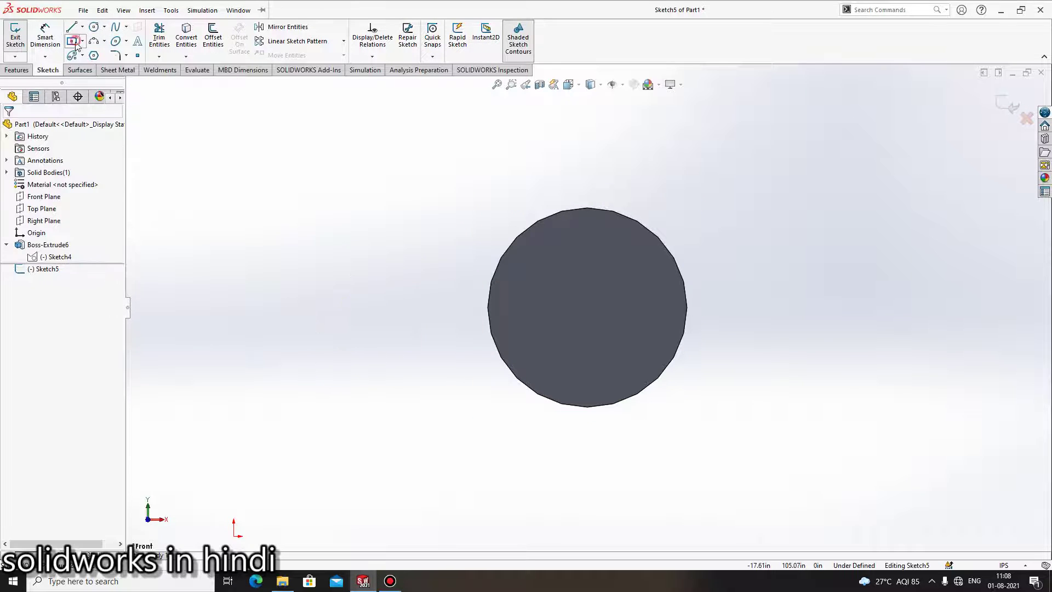
left_click(72, 40)
left_click(357, 341)
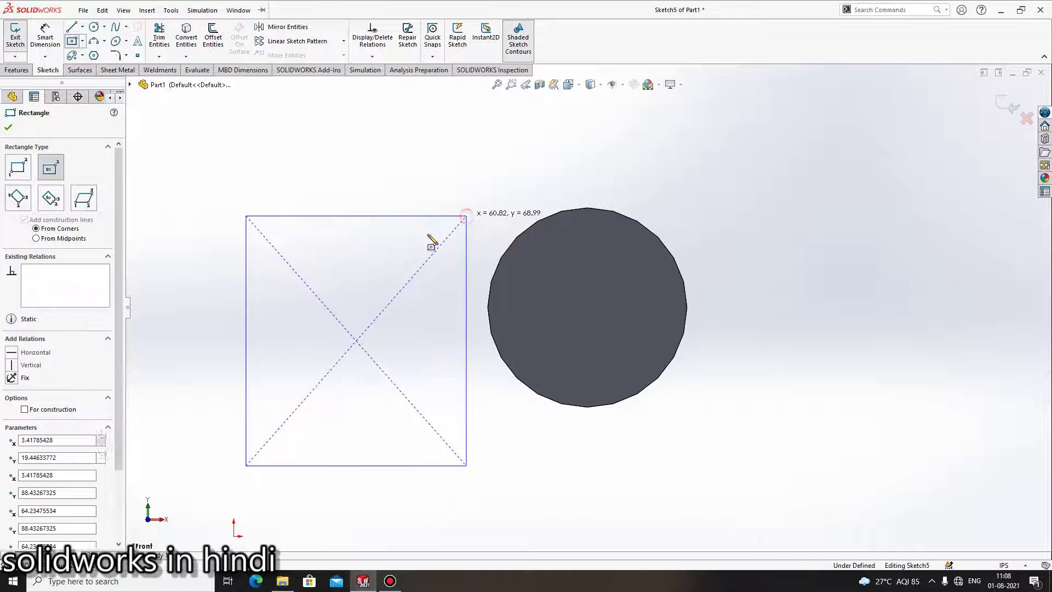
left_click(464, 218)
key("Escape")
scroll(588, 307, "up", 3)
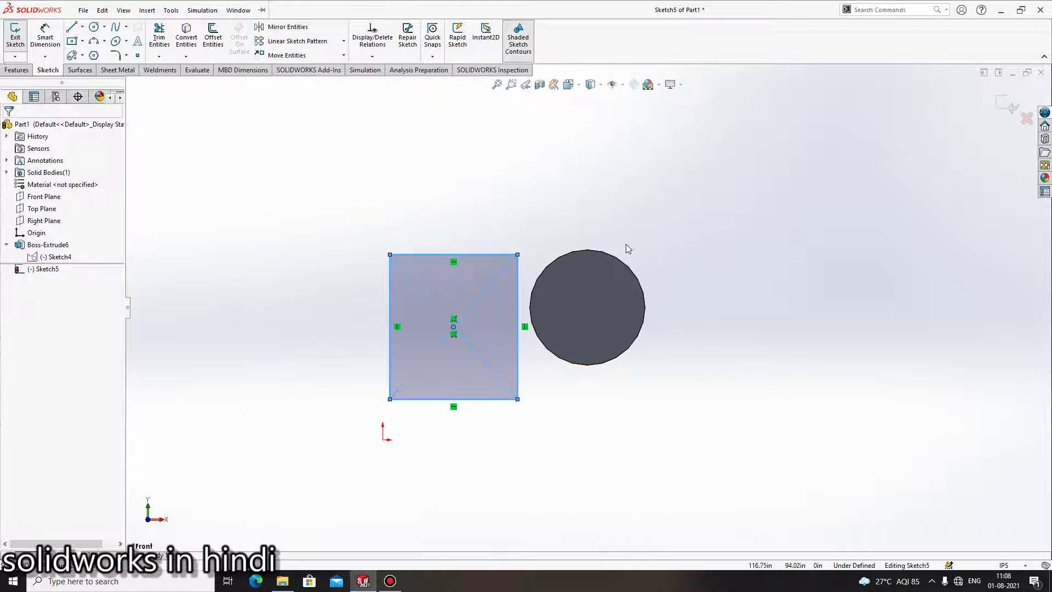
middle_click_drag(627, 247, 622, 261)
left_click(840, 209)
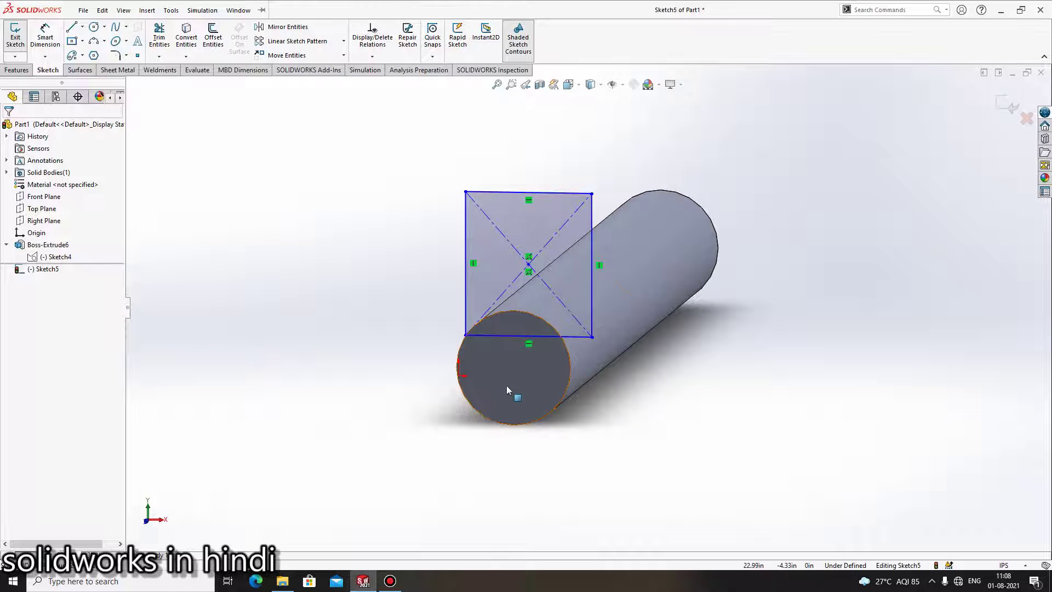
left_click(1011, 107)
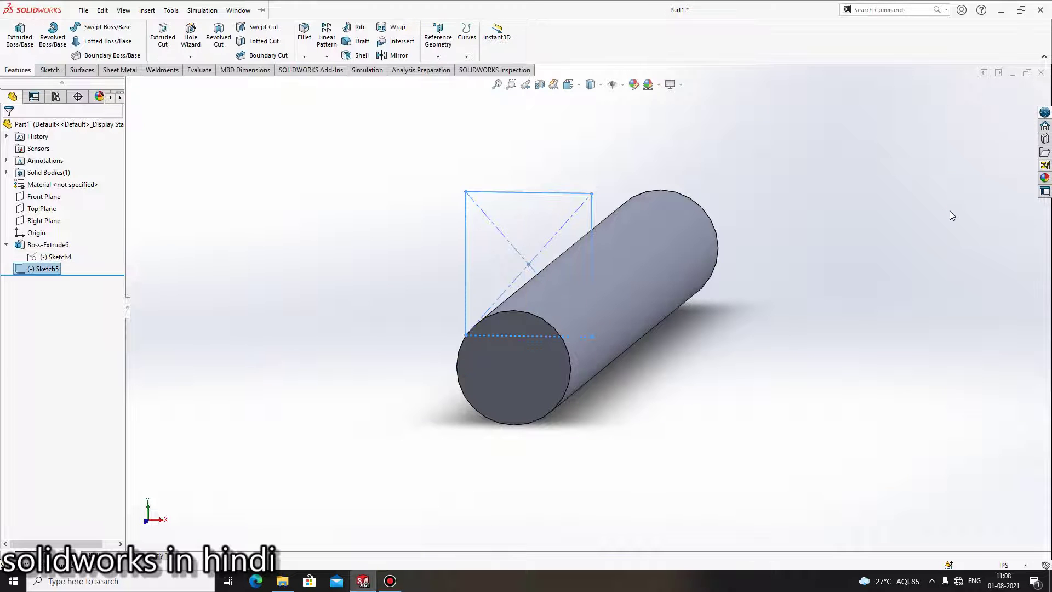
- Start extruding Sketch5's square with a 5 in blind depth
middle_click_drag(809, 232, 227, 123)
left_click(19, 34)
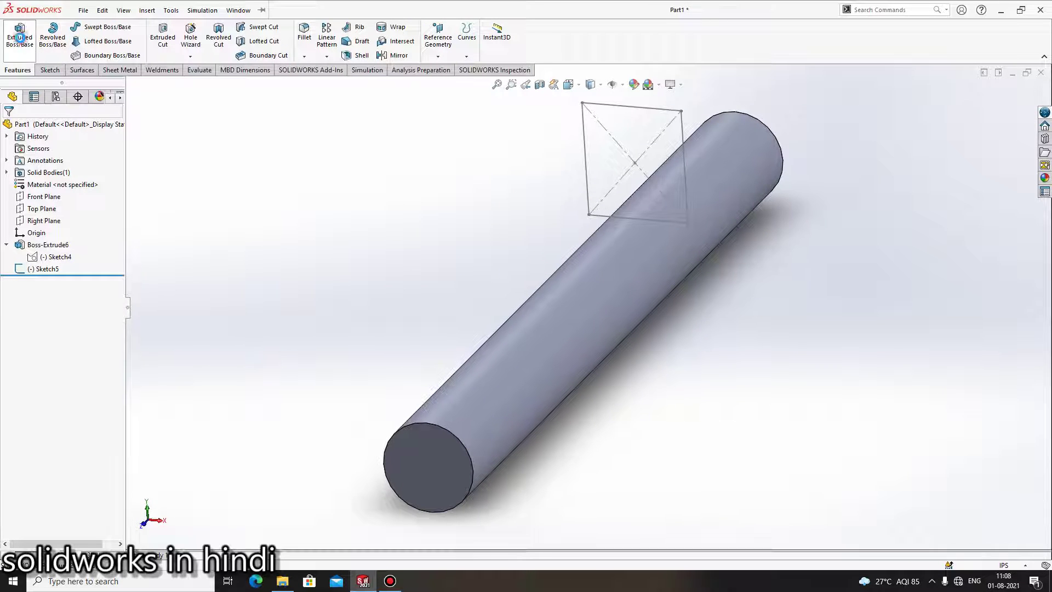
left_click(612, 106)
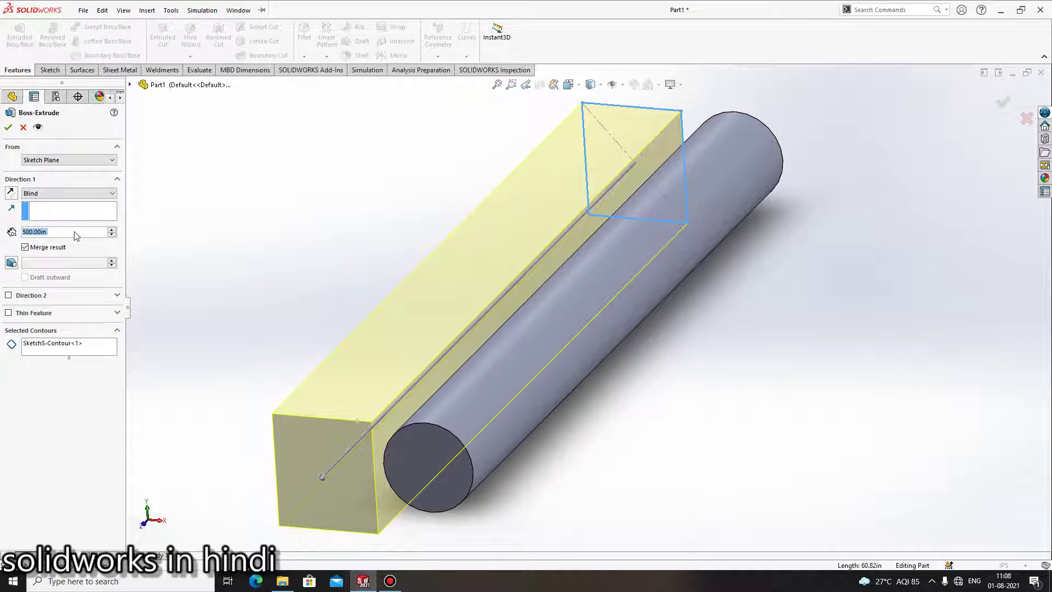
right_click(76, 235)
left_click(38, 274)
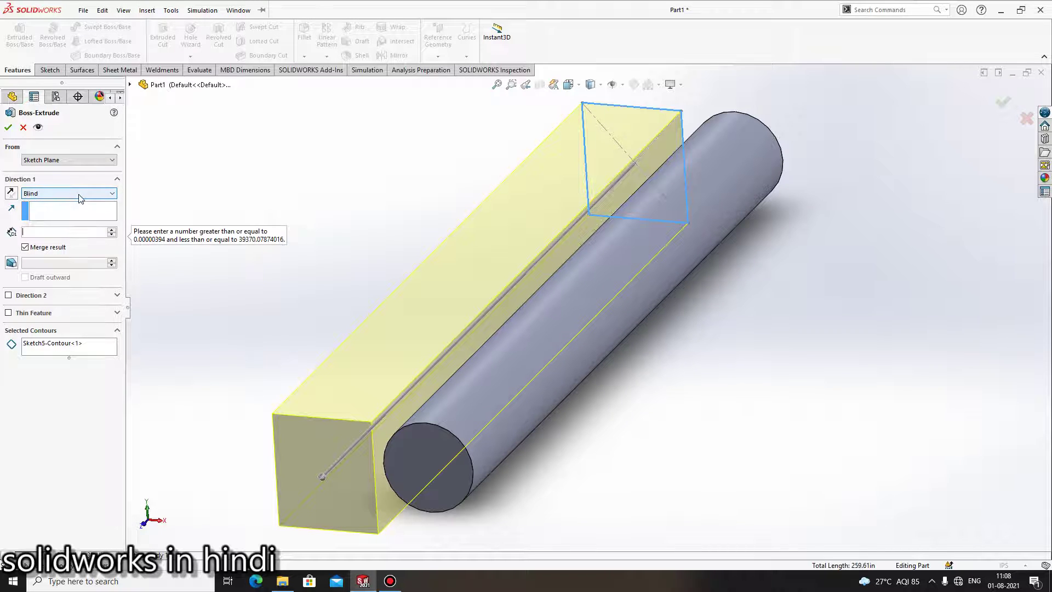
left_click(79, 193)
left_click(51, 232)
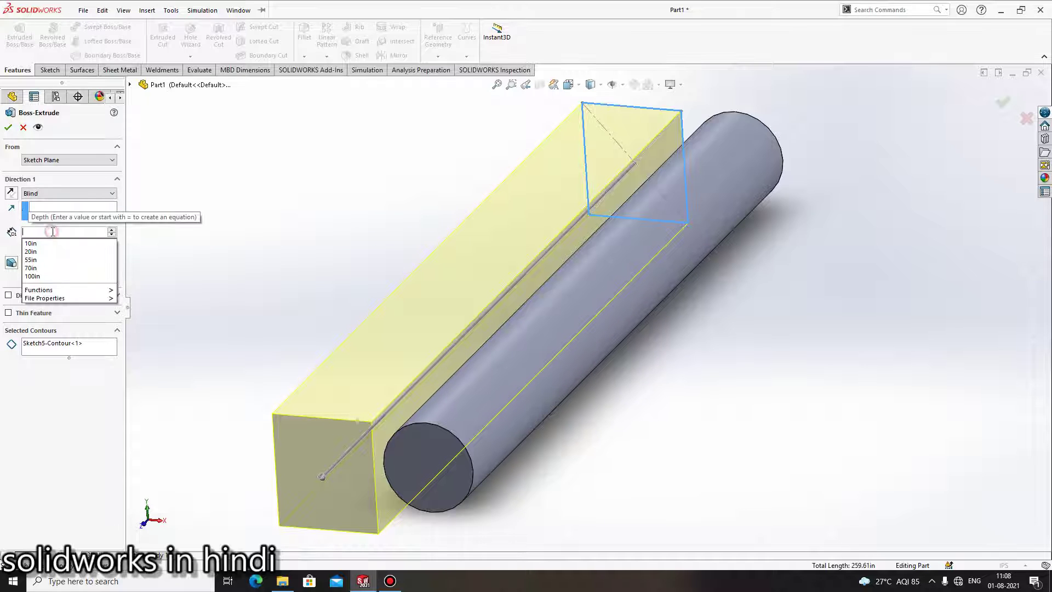
type("5")
key("Return")
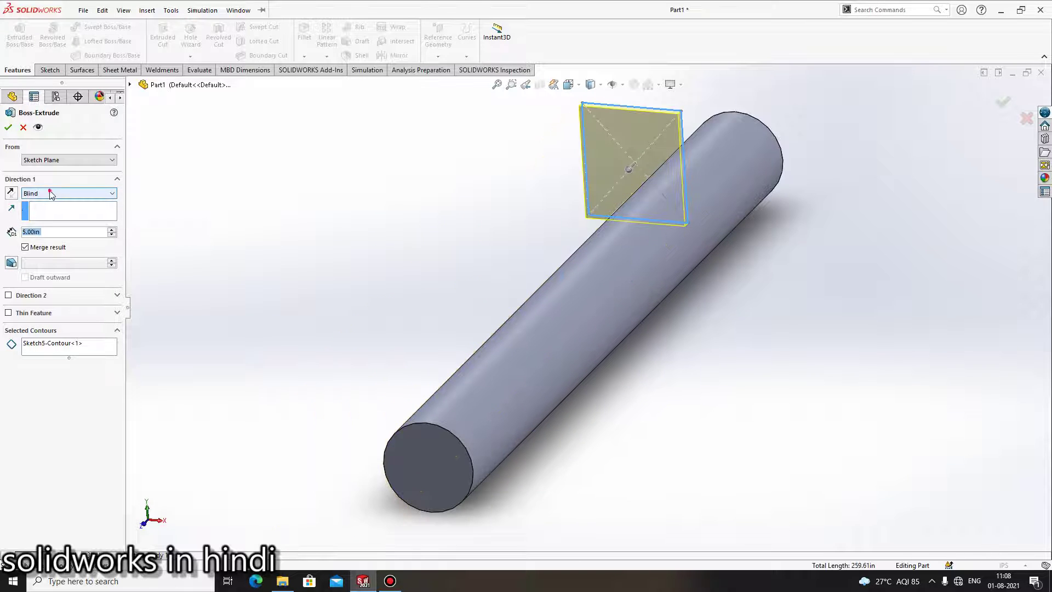
- Set the extrusion to start From the cylinder's end face, then cancel and restart Extrude
left_click(51, 194)
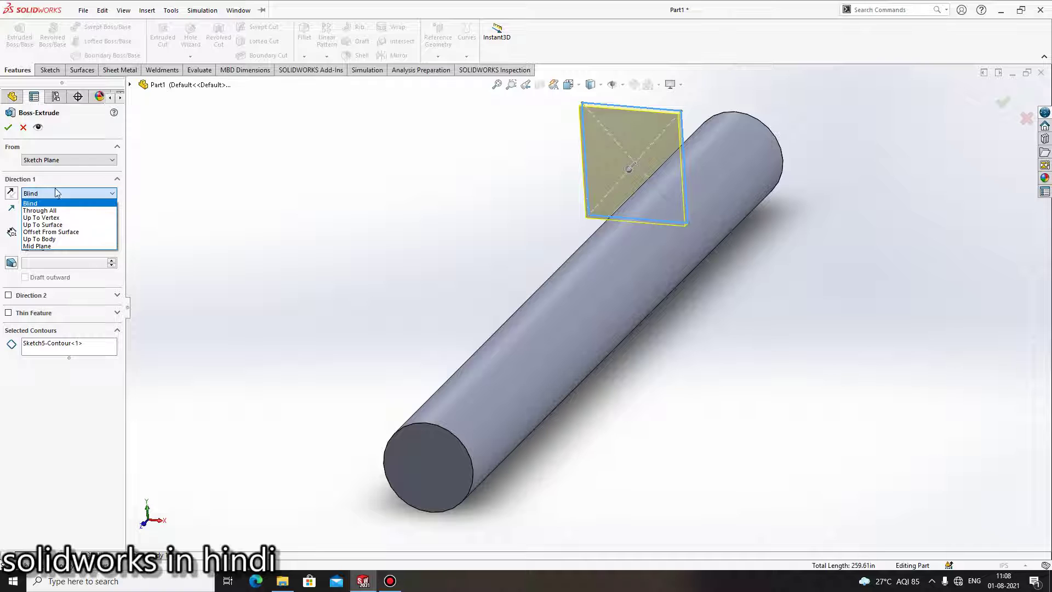
left_click(47, 159)
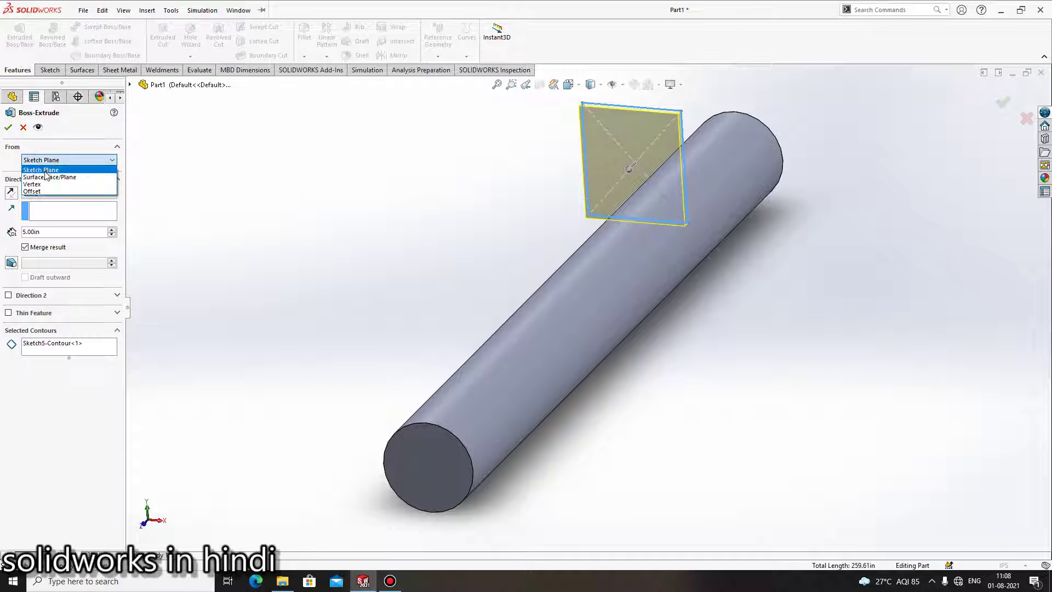
left_click(43, 177)
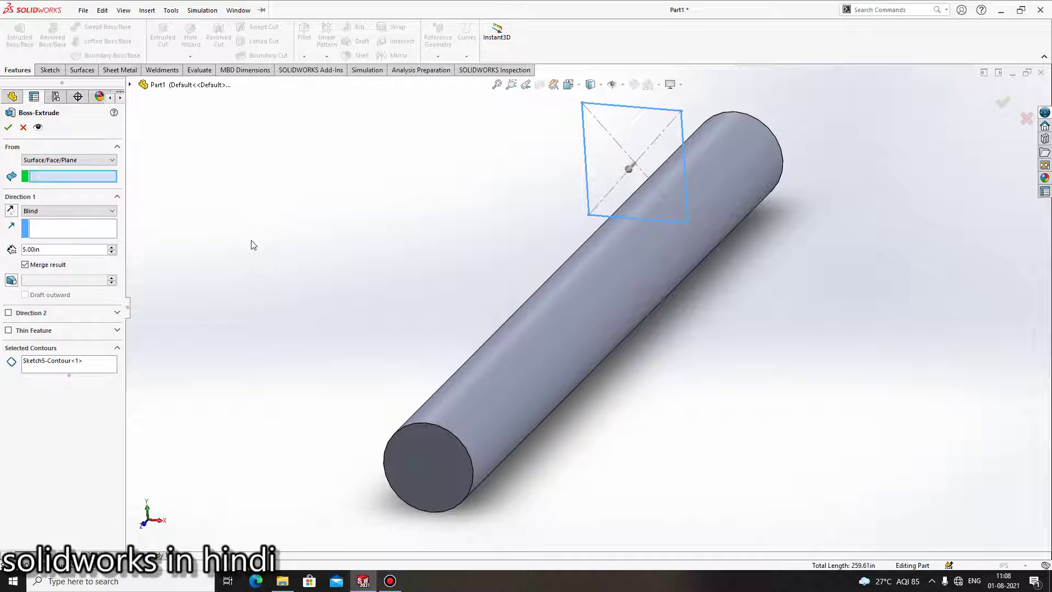
left_click(77, 160)
left_click(67, 180)
left_click(430, 471)
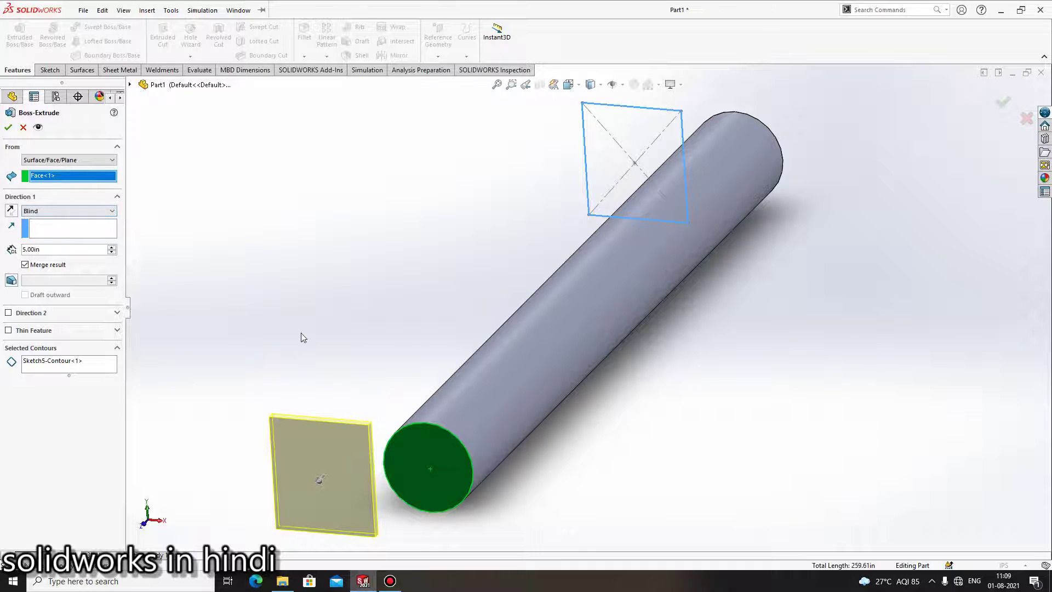
left_click(24, 133)
key("Return")
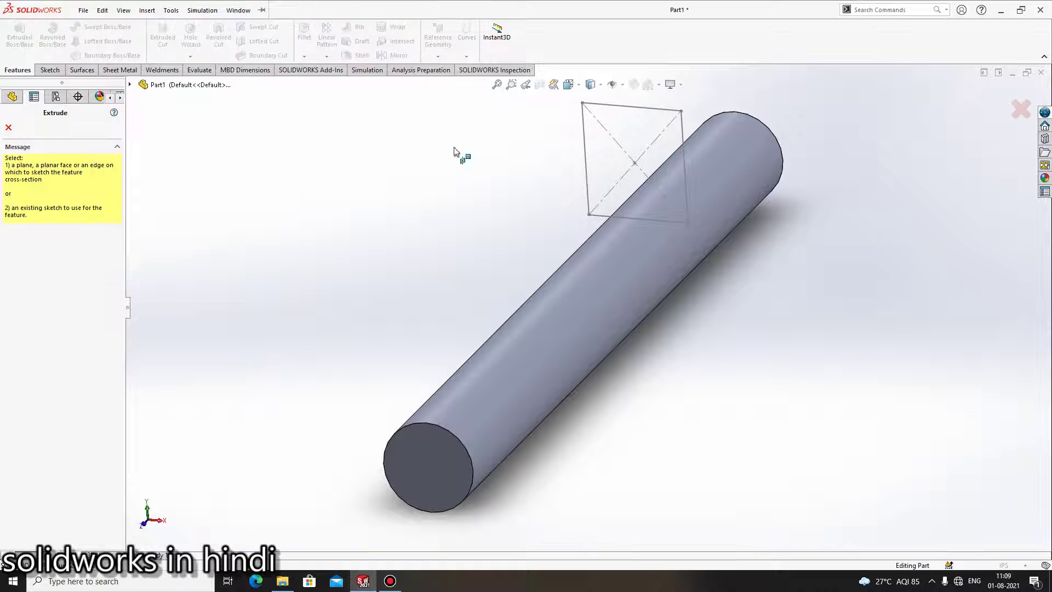
- Extrude Sketch5 with depth 55 in, ending Up To Surface at the cylinder's end face
left_click(597, 104)
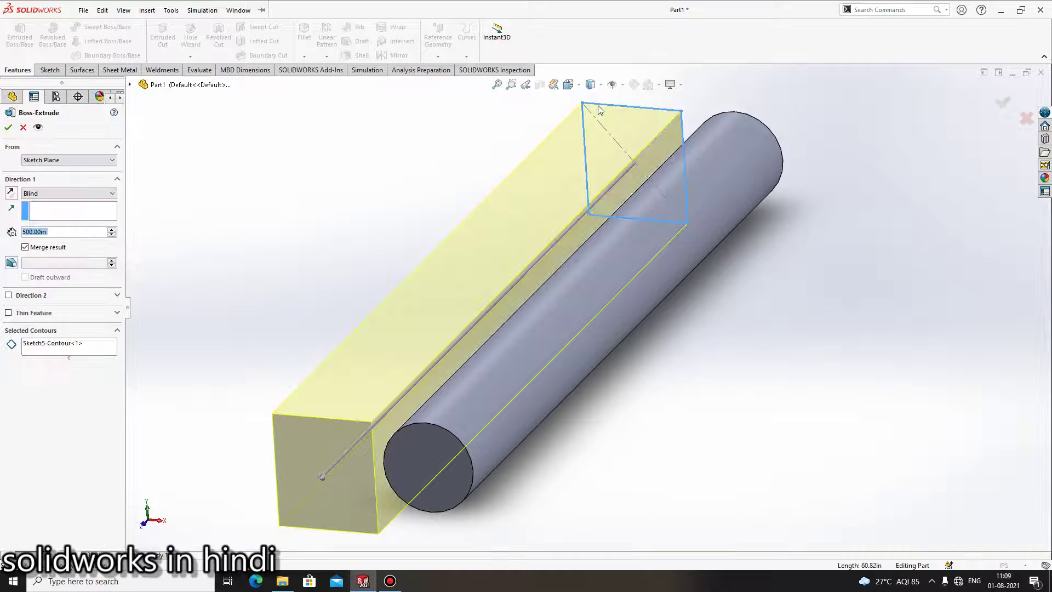
type("5")
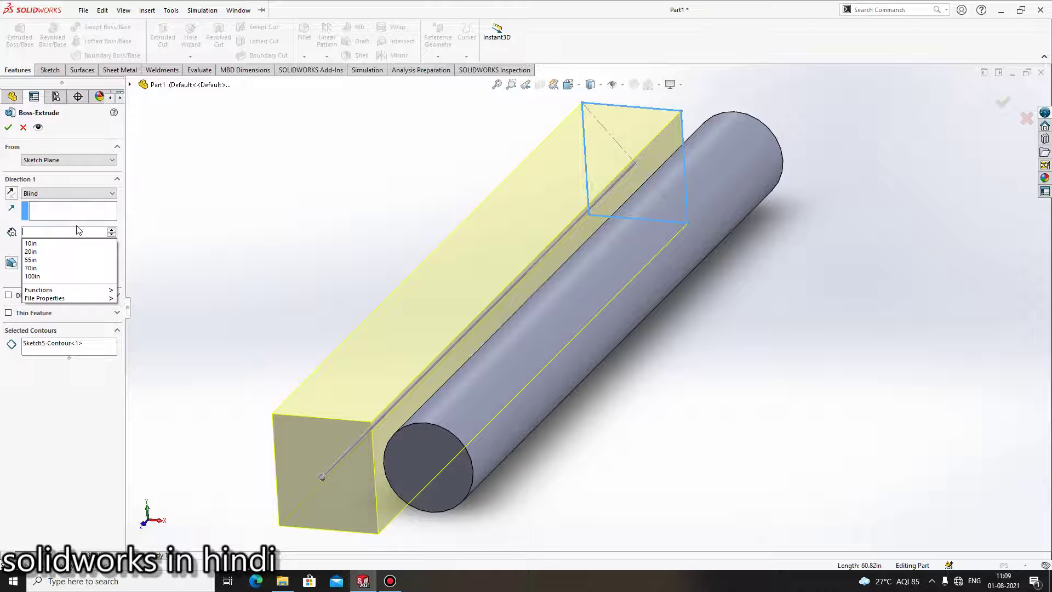
type("5")
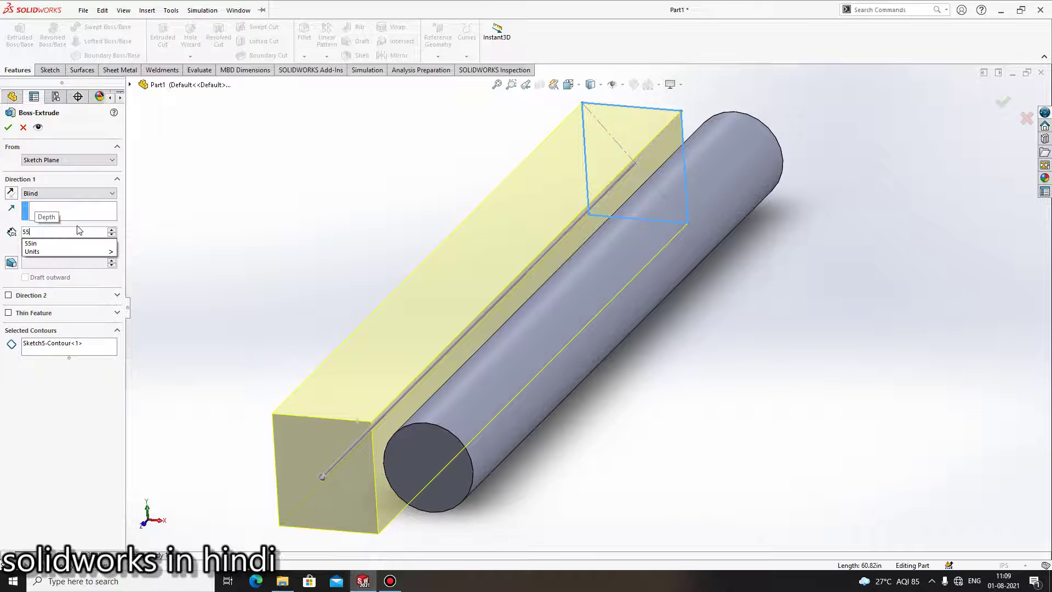
key("Return")
left_click(69, 193)
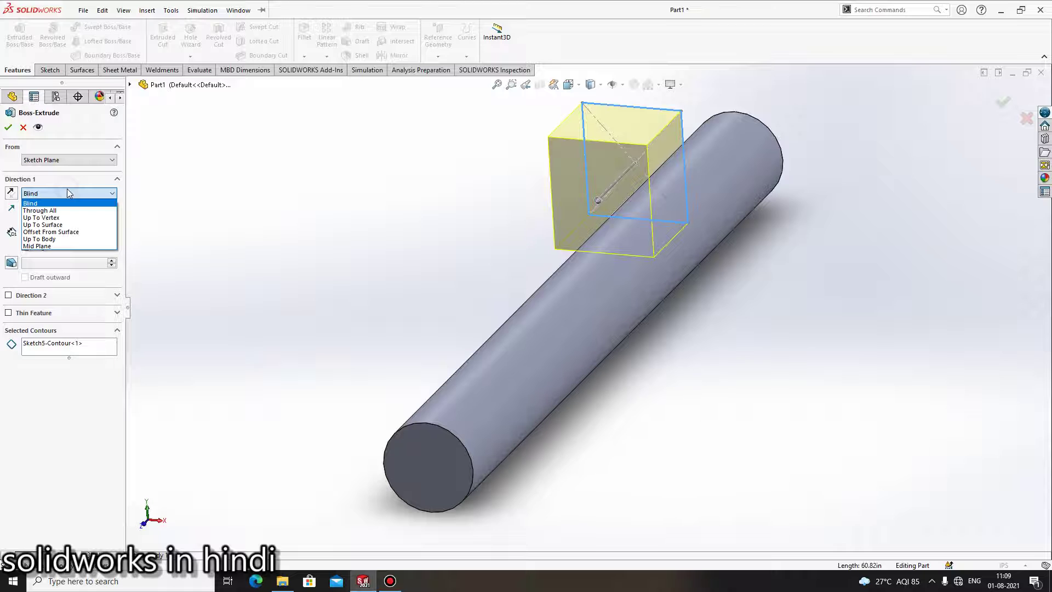
left_click(61, 225)
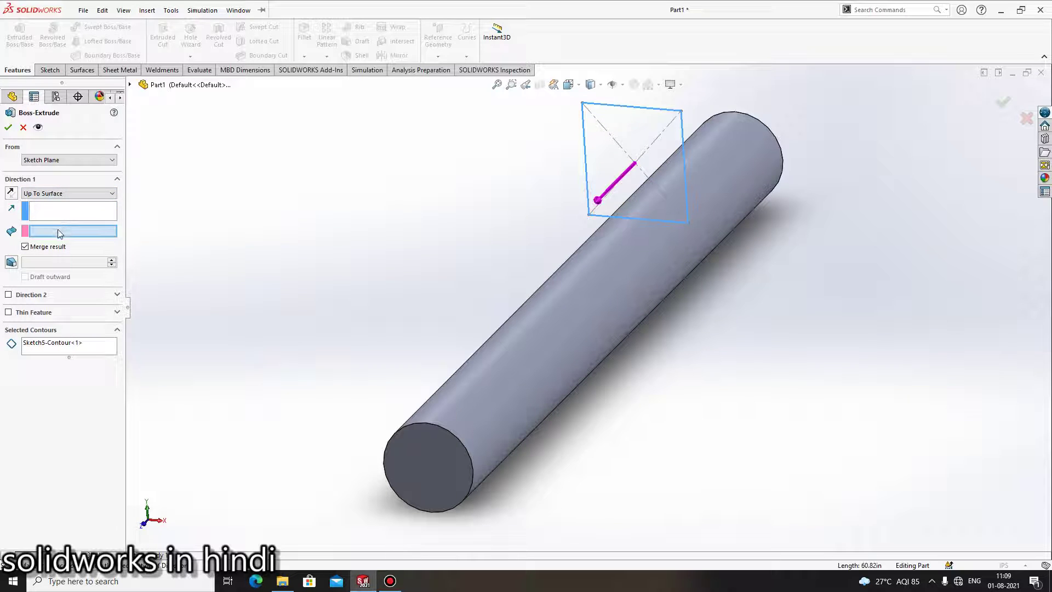
left_click(60, 235)
left_click(415, 439)
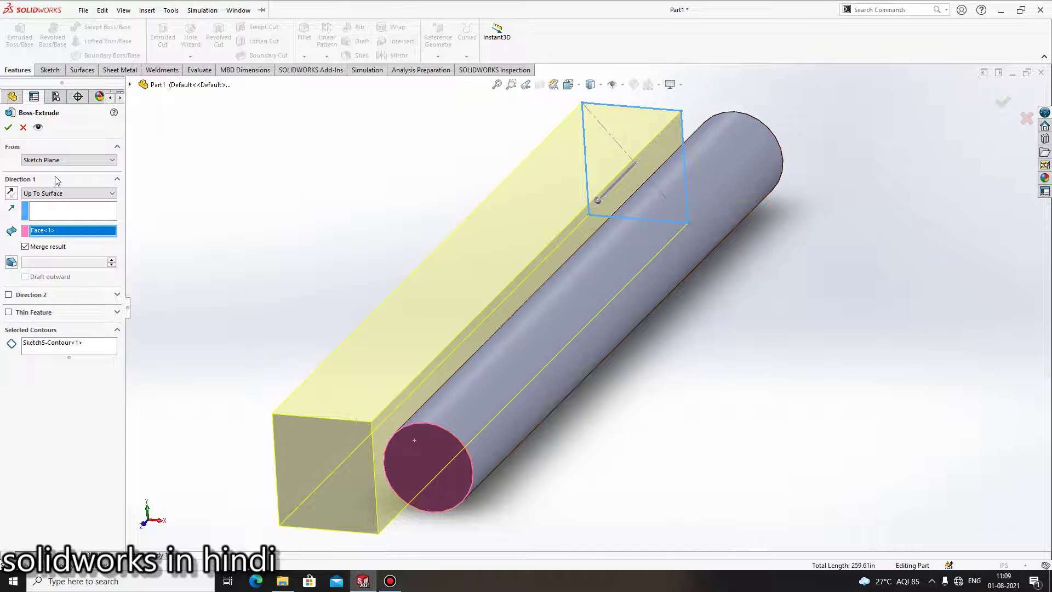
left_click(50, 194)
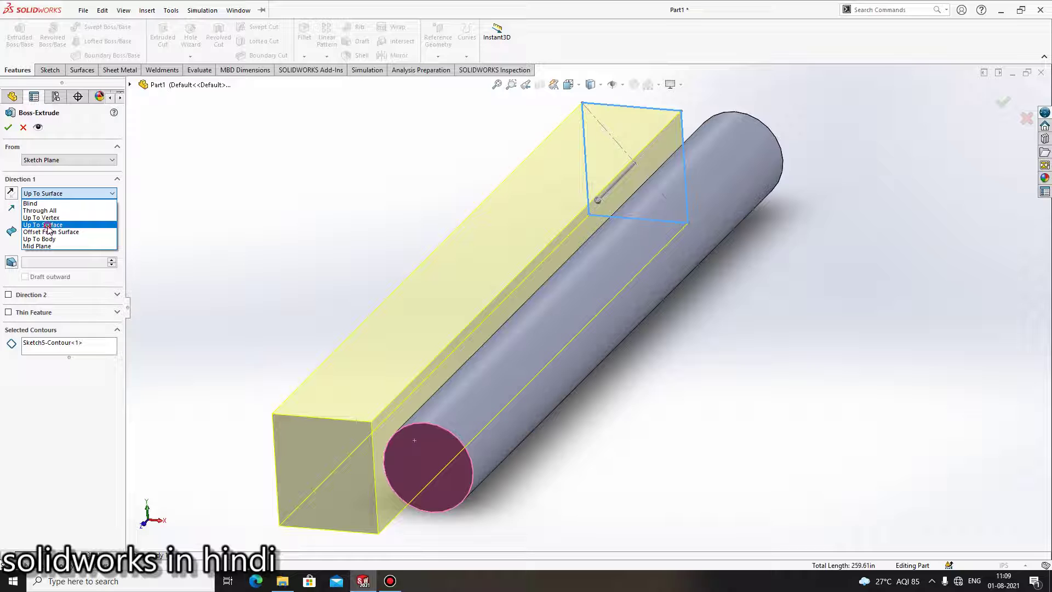
- Switch the end condition to Offset From Surface, referencing the cylinder's end face
left_click(49, 225)
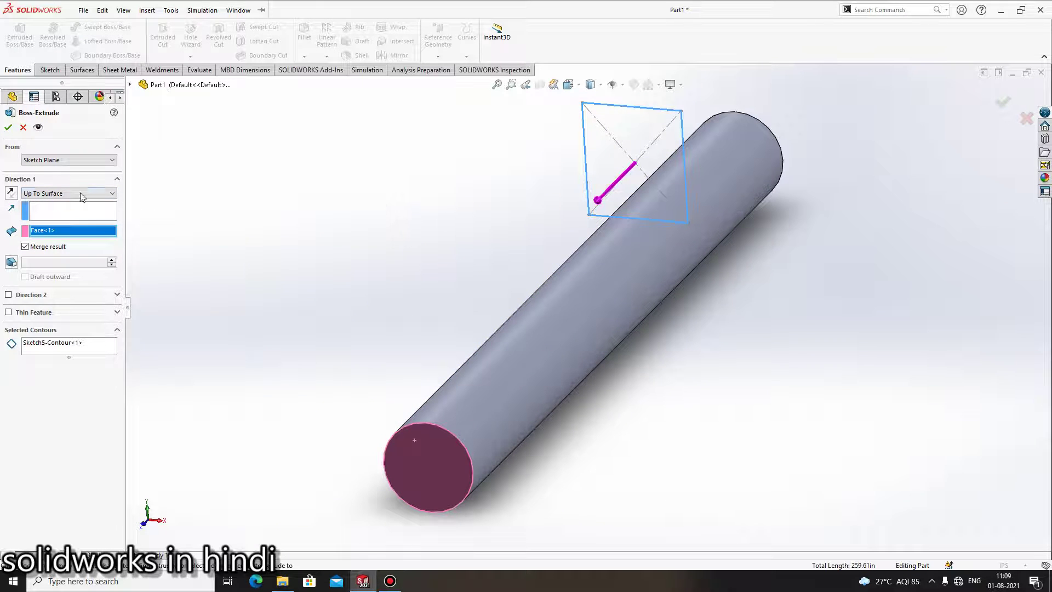
left_click(81, 195)
left_click(66, 232)
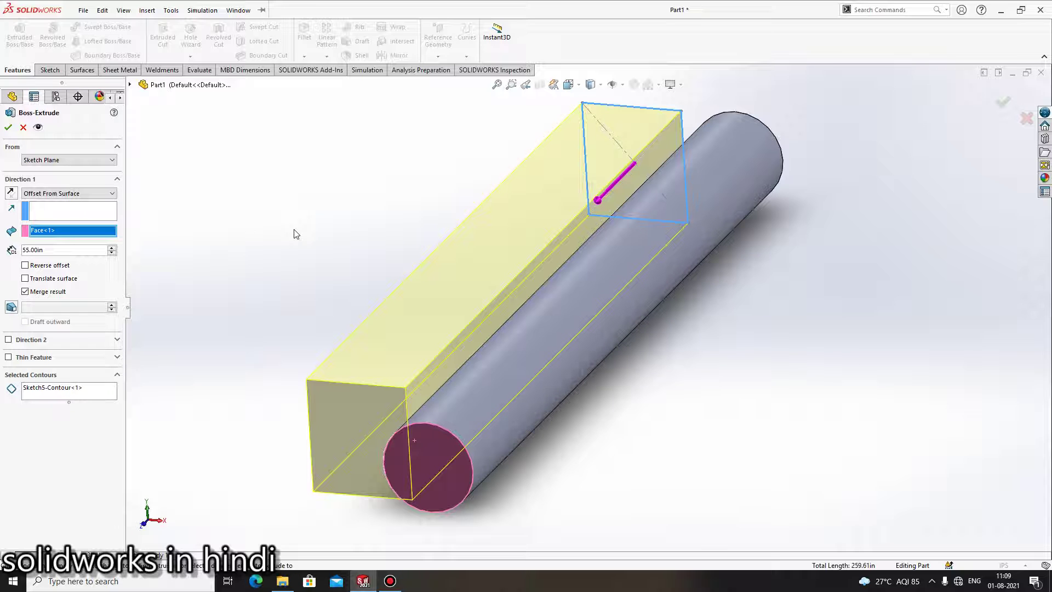
mouse_move(424, 401)
middle_mouse_down()
mouse_move(567, 405)
mouse_move(36, 260)
middle_mouse_up()
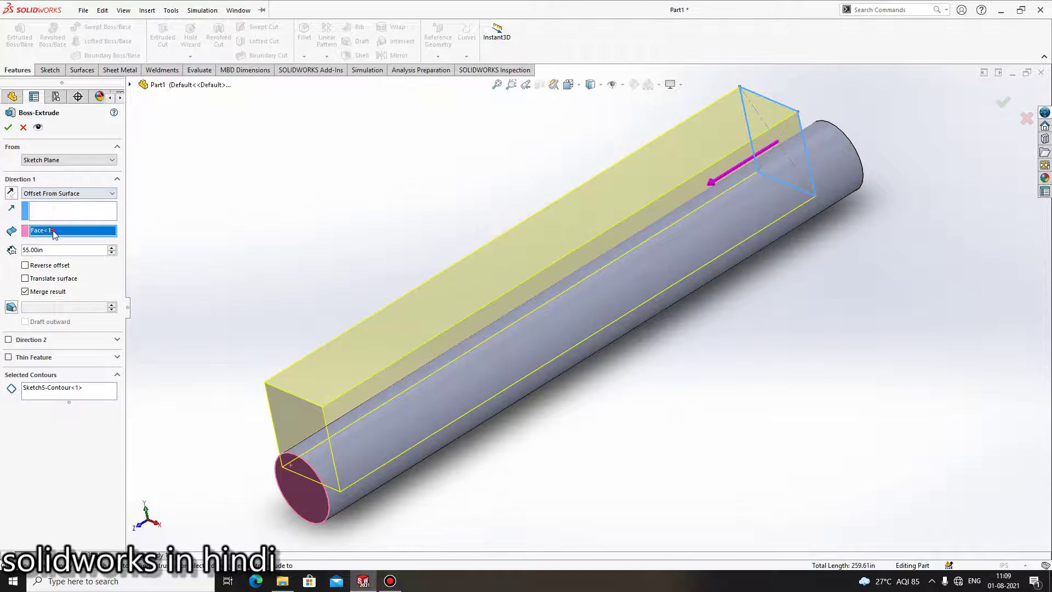
right_click(53, 234)
left_click(65, 251)
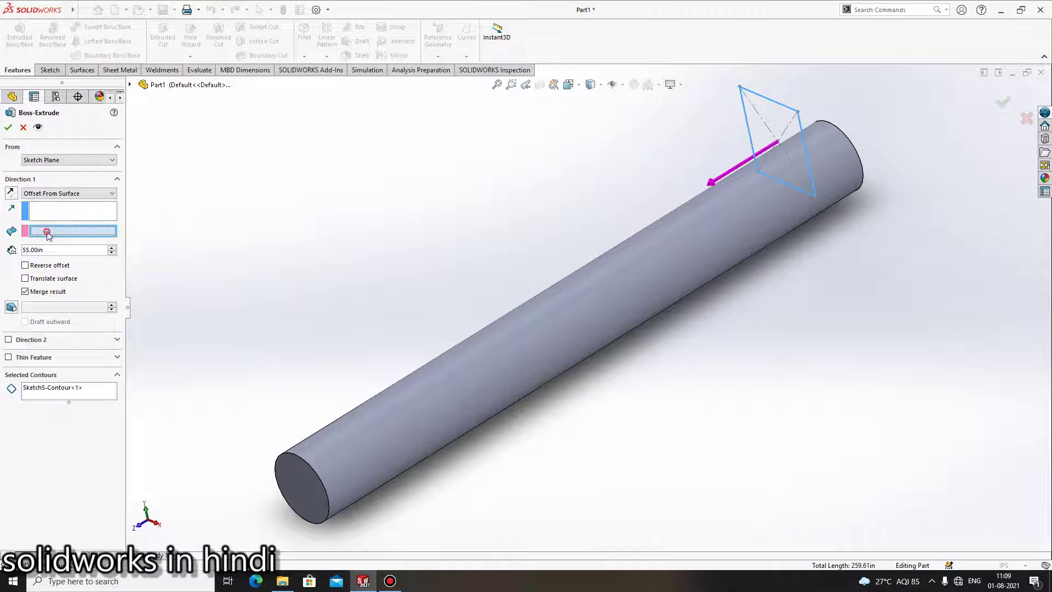
left_click(311, 475)
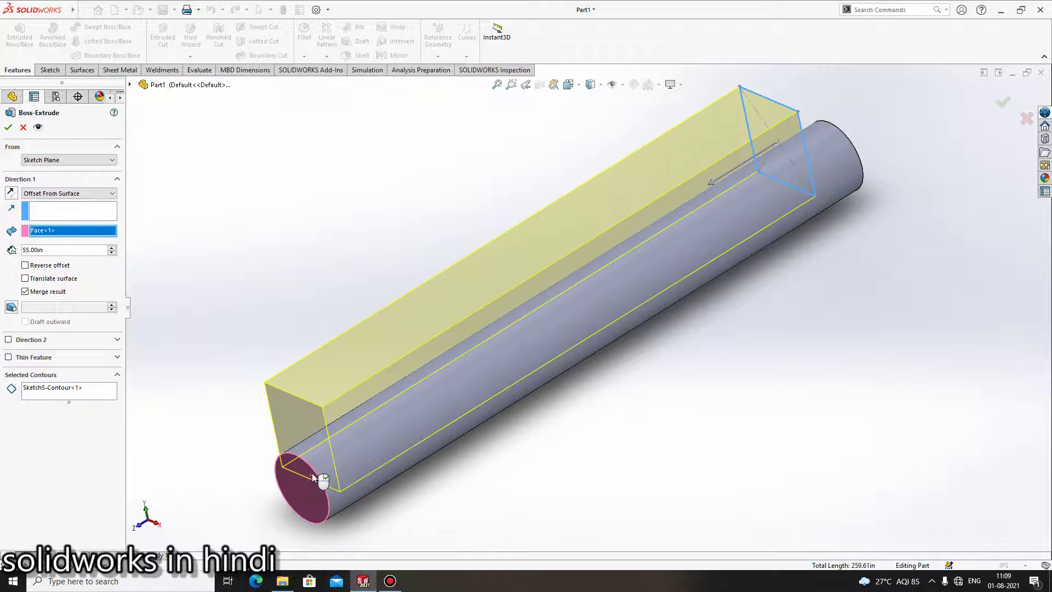
mouse_move(312, 476)
middle_mouse_down()
mouse_move(728, 206)
mouse_move(704, 227)
mouse_move(769, 172)
mouse_move(765, 185)
middle_mouse_up()
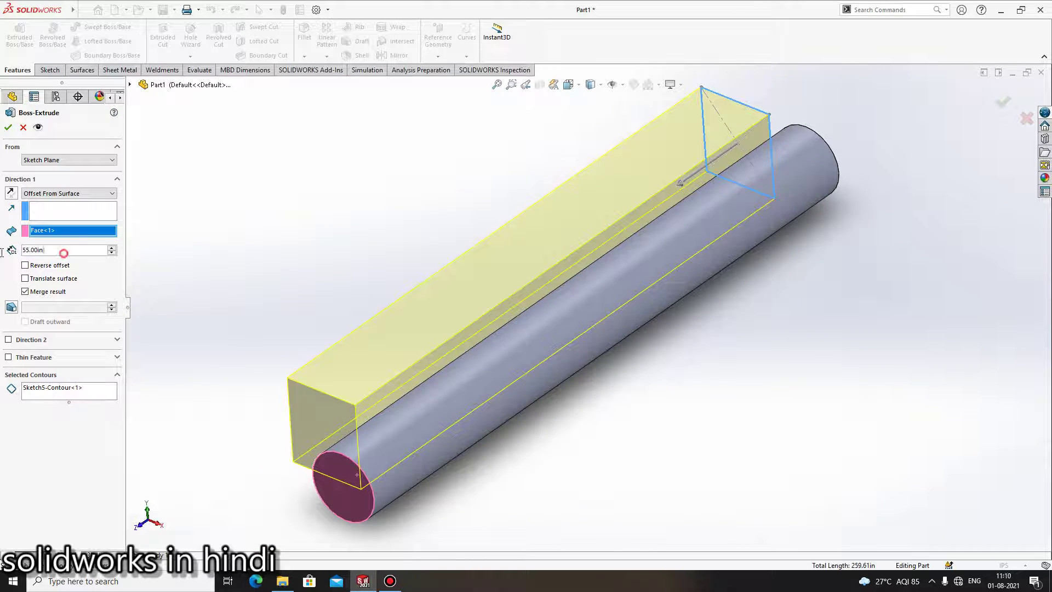
- Set the offset distance to 10 in, then change it to 55 in
type("10")
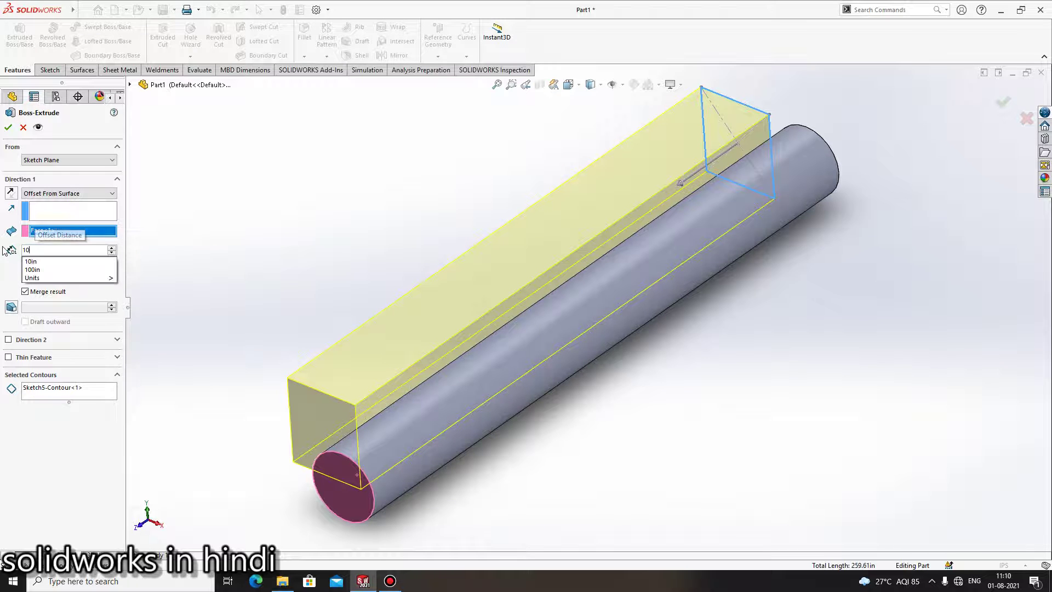
key("Return")
scroll(382, 399, "down", 3)
mouse_move(371, 466)
middle_mouse_down()
mouse_move(519, 472)
mouse_move(501, 514)
middle_mouse_up()
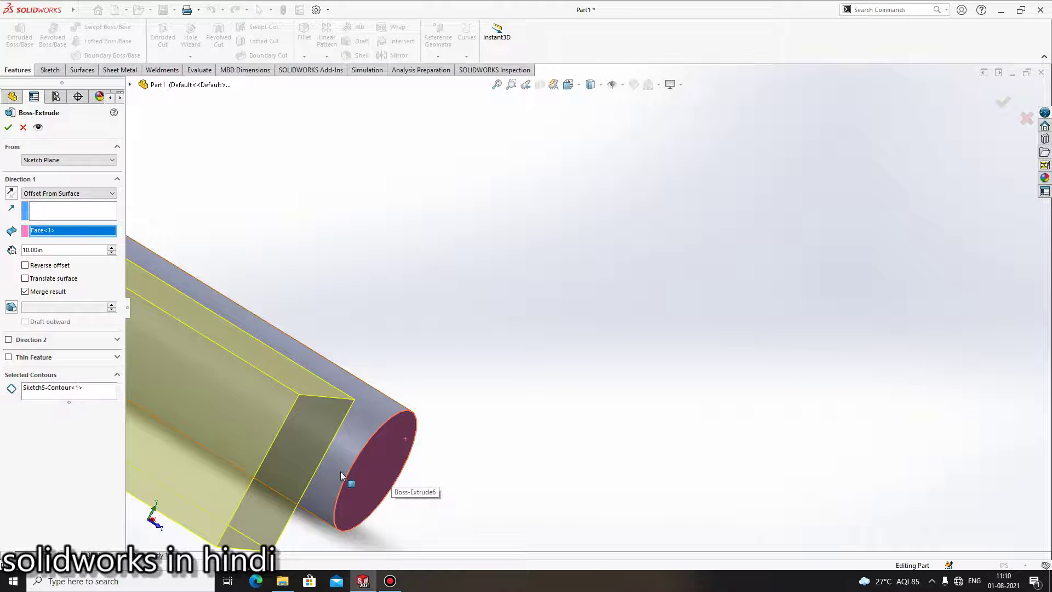
left_click(38, 250)
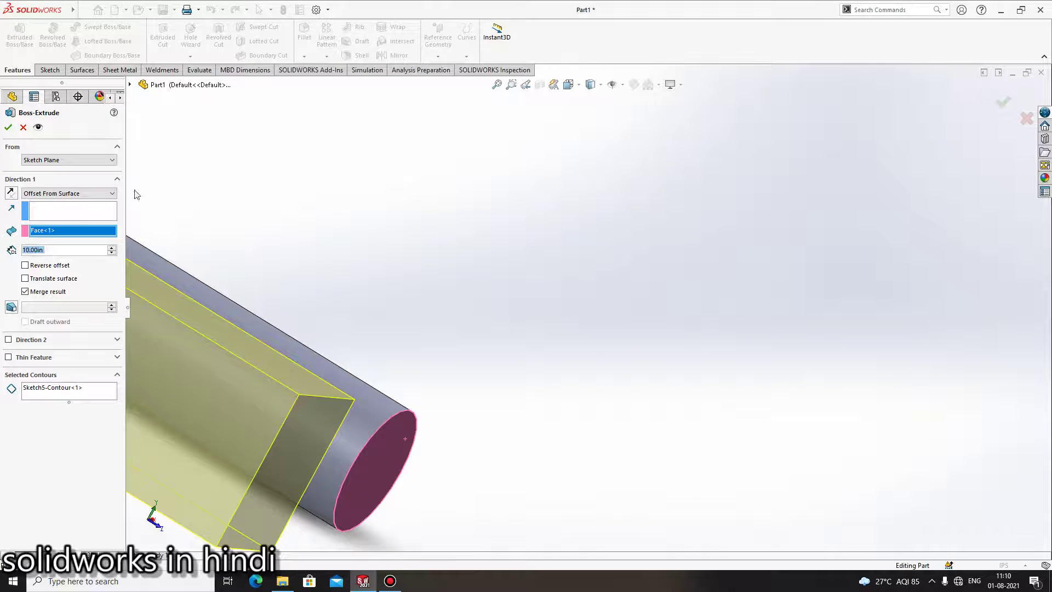
type("55")
key("Return")
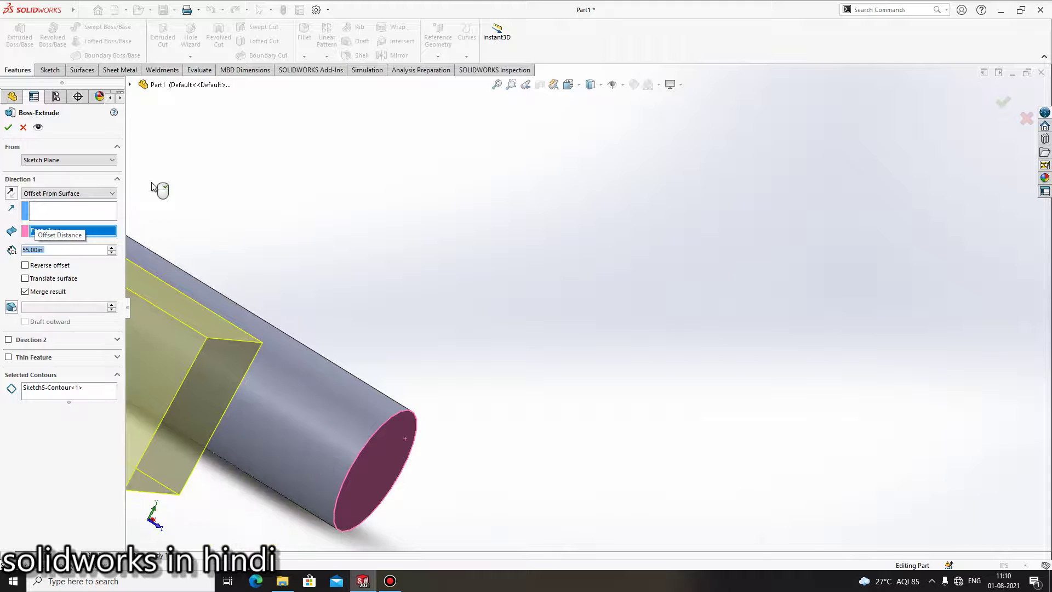
middle_click_drag(168, 180, 411, 378)
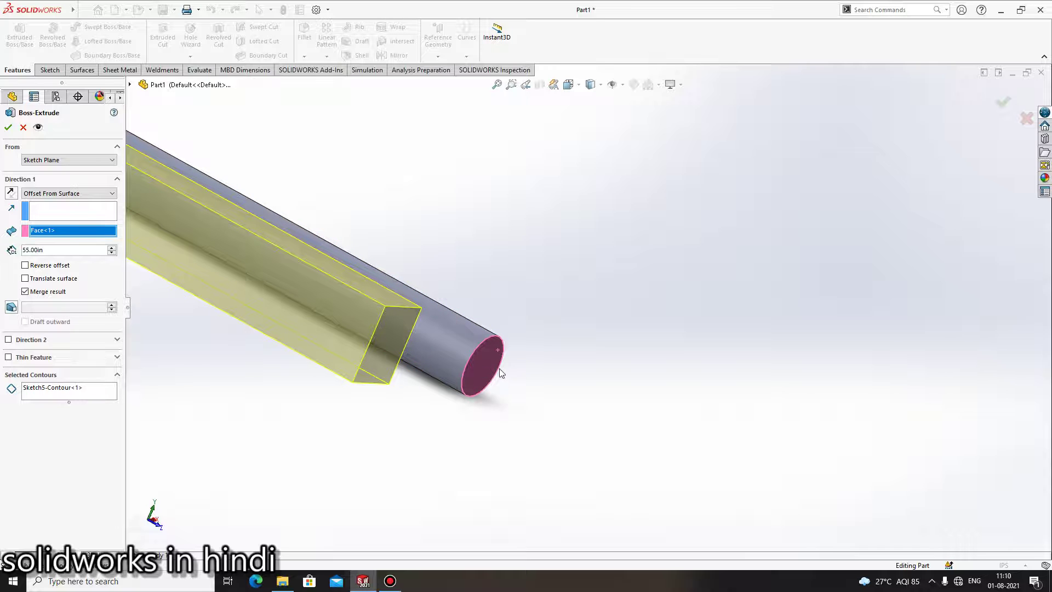
- Accept the offset block extrusion as Boss-Extrude7 and orbit to inspect the part
left_click(8, 127)
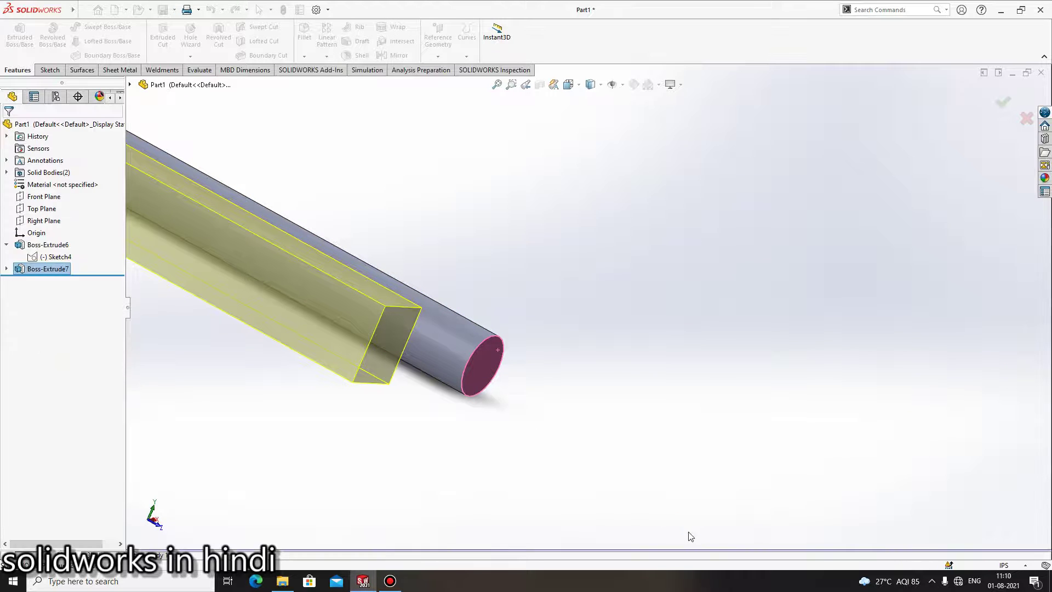
mouse_move(577, 483)
middle_mouse_down()
mouse_move(416, 347)
mouse_move(296, 341)
mouse_move(331, 363)
mouse_move(334, 352)
middle_mouse_up()
scroll(460, 296, "up", 3)
mouse_move(460, 296)
middle_mouse_down()
mouse_move(348, 343)
mouse_move(449, 347)
mouse_move(340, 301)
mouse_move(554, 317)
mouse_move(396, 298)
mouse_move(556, 354)
middle_mouse_up()
left_click(556, 354)
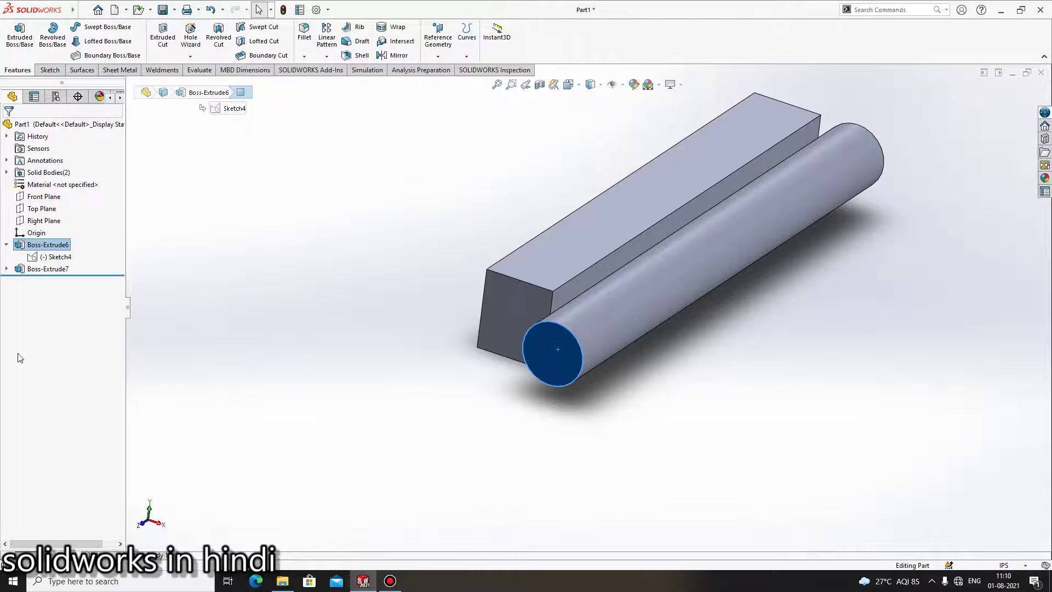
- Cancel a deletion of Boss-Extrude6 and reopen Boss-Extrude7 for editing
left_click(54, 246)
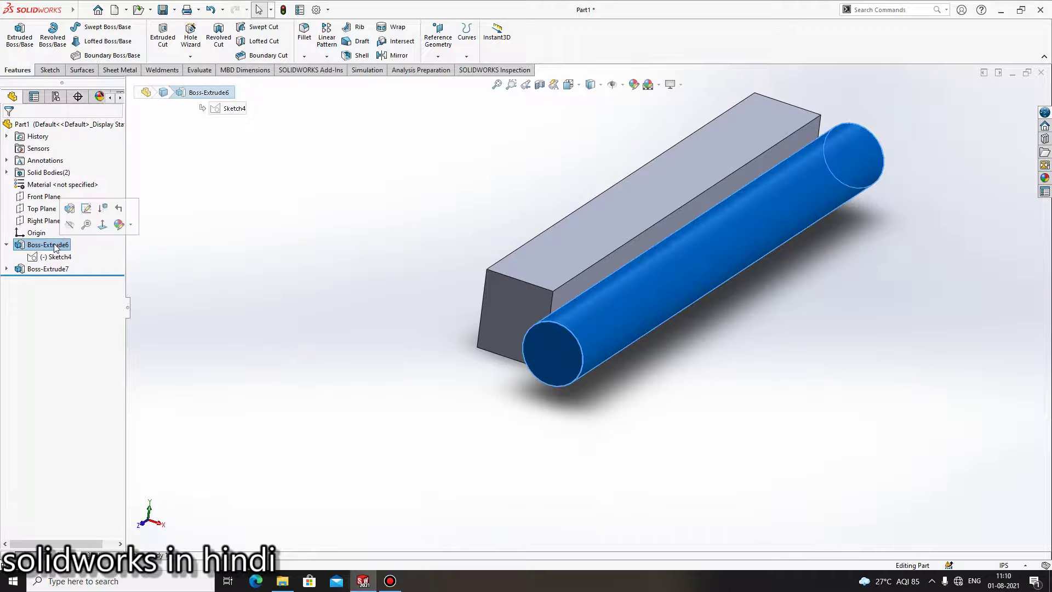
key("Delete")
left_click(610, 214)
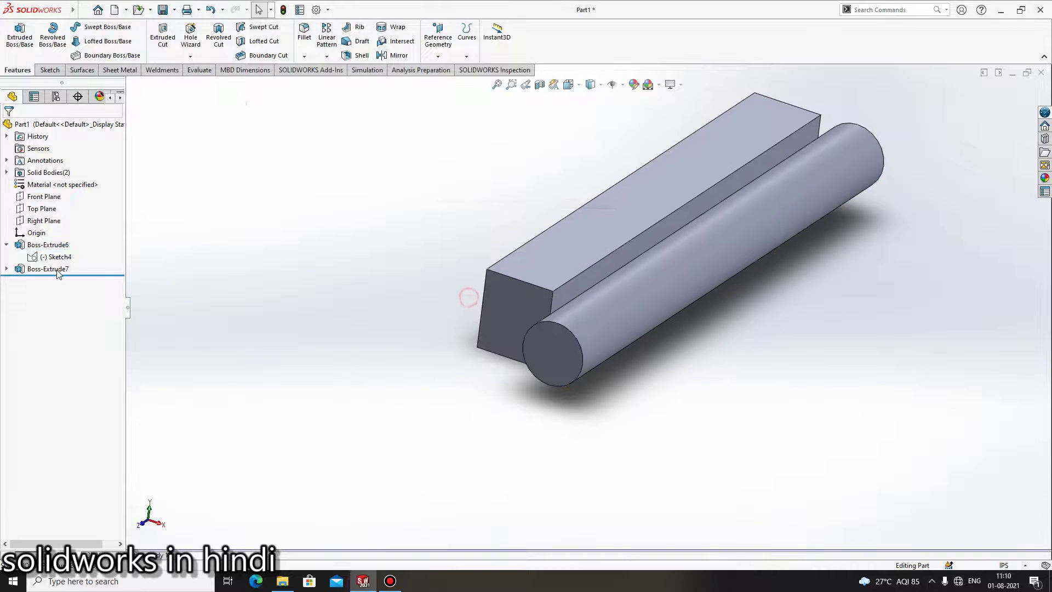
left_click(48, 269)
left_click(45, 237)
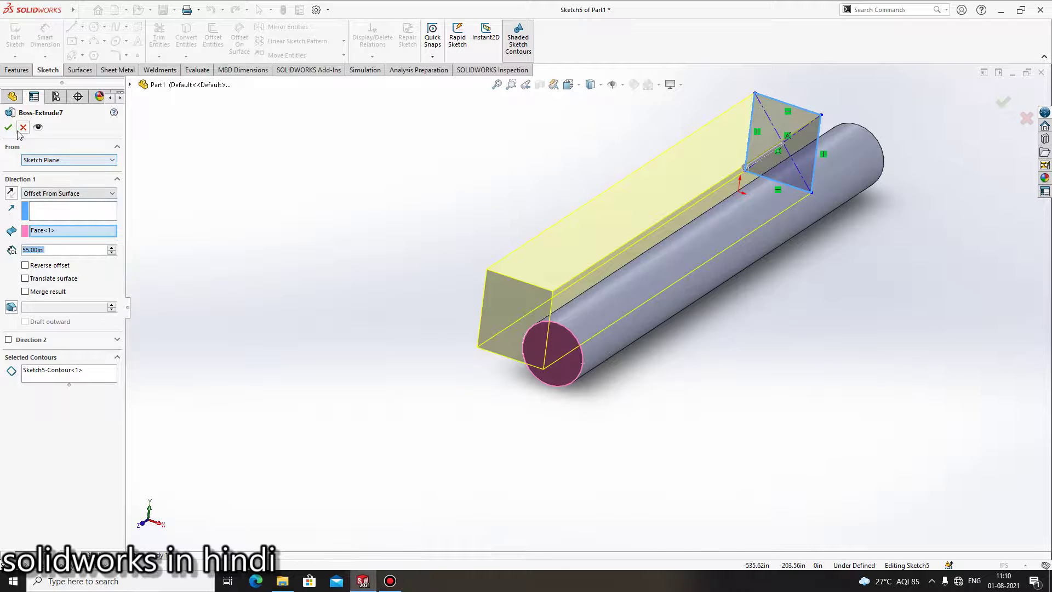
- Set Boss-Extrude7 to start From Surface/Face/Plane at the cylinder's end face and accept
left_click(61, 161)
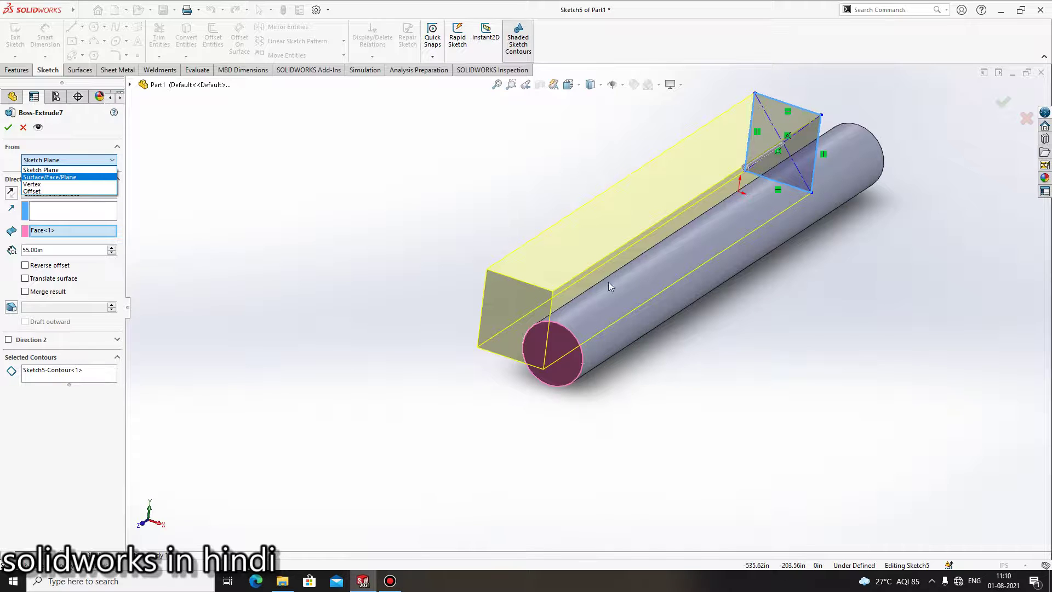
left_click(38, 177)
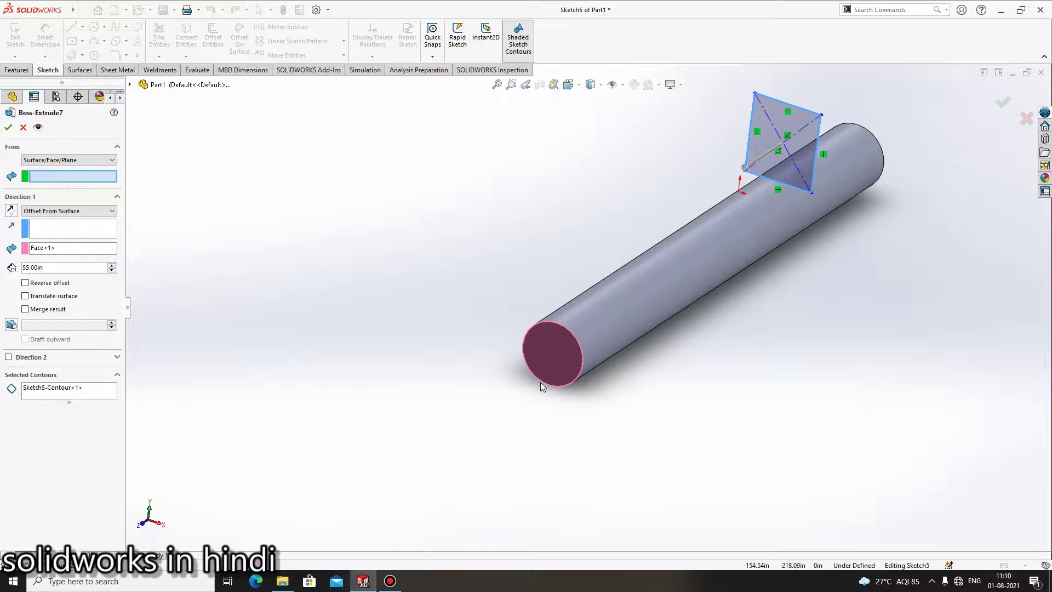
left_click(545, 353)
middle_click_drag(572, 353, 526, 373)
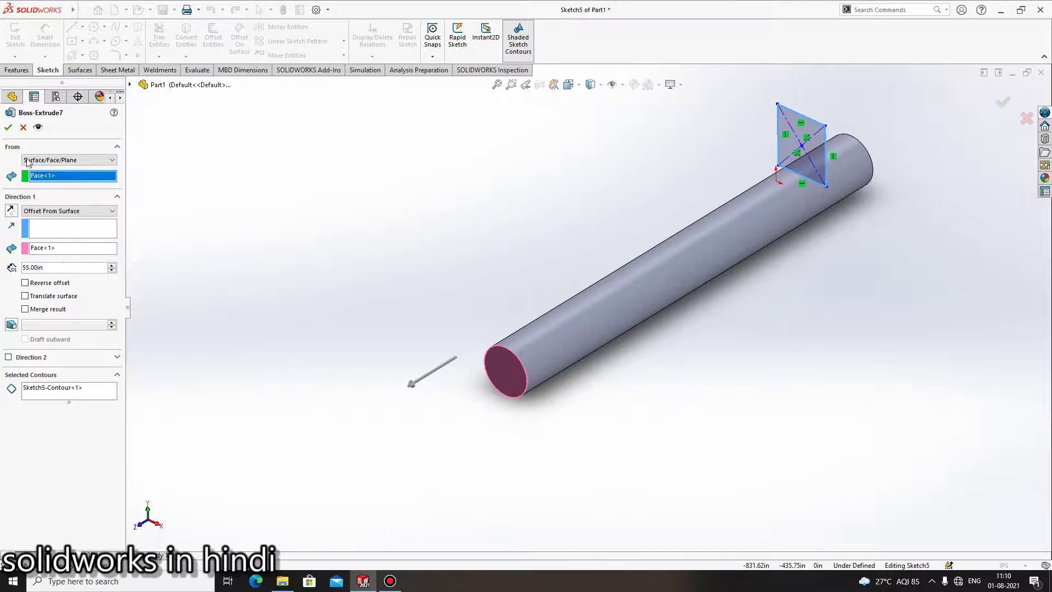
left_click(8, 127)
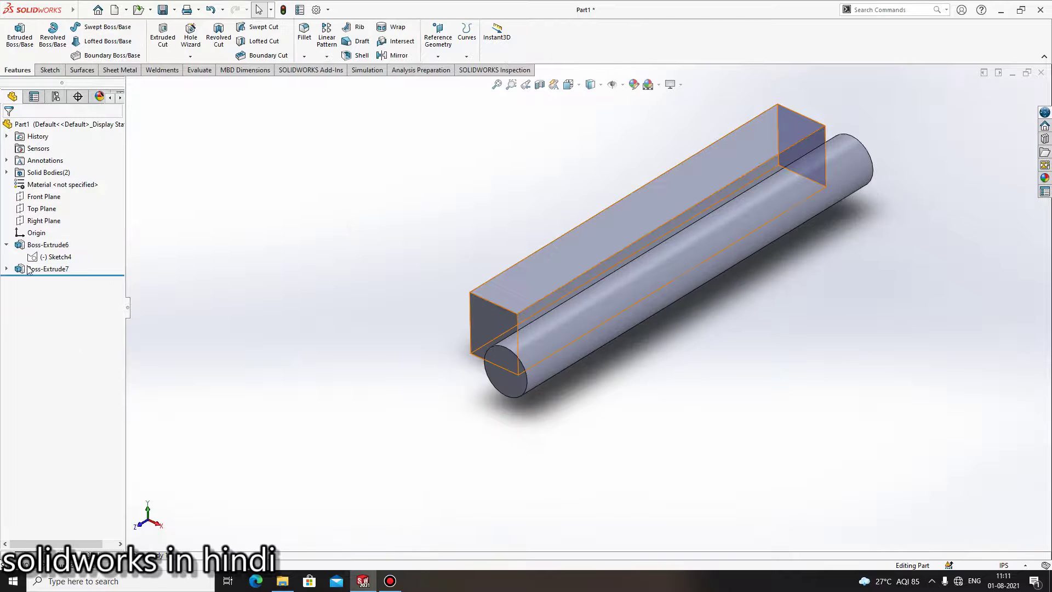
left_click(28, 270)
- Delete Boss-Extrude7 while keeping its sketch, and select Sketch5
key("Delete")
key("Return")
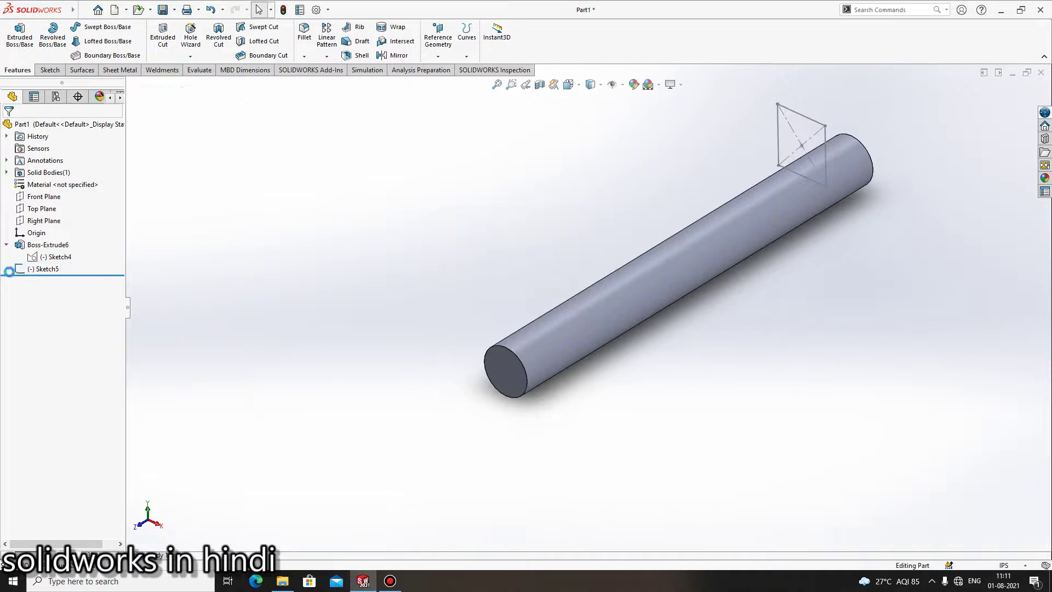
left_click(44, 269)
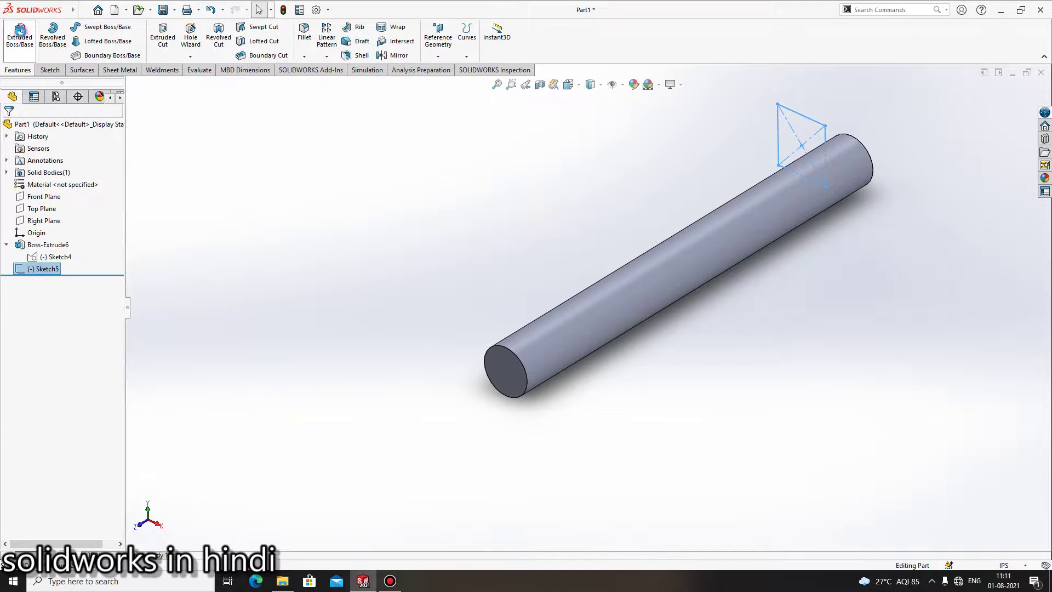
- Extrude Sketch5 100 in starting from the cylinder's end face as Boss-Extrude8
left_click(20, 32)
left_click(82, 162)
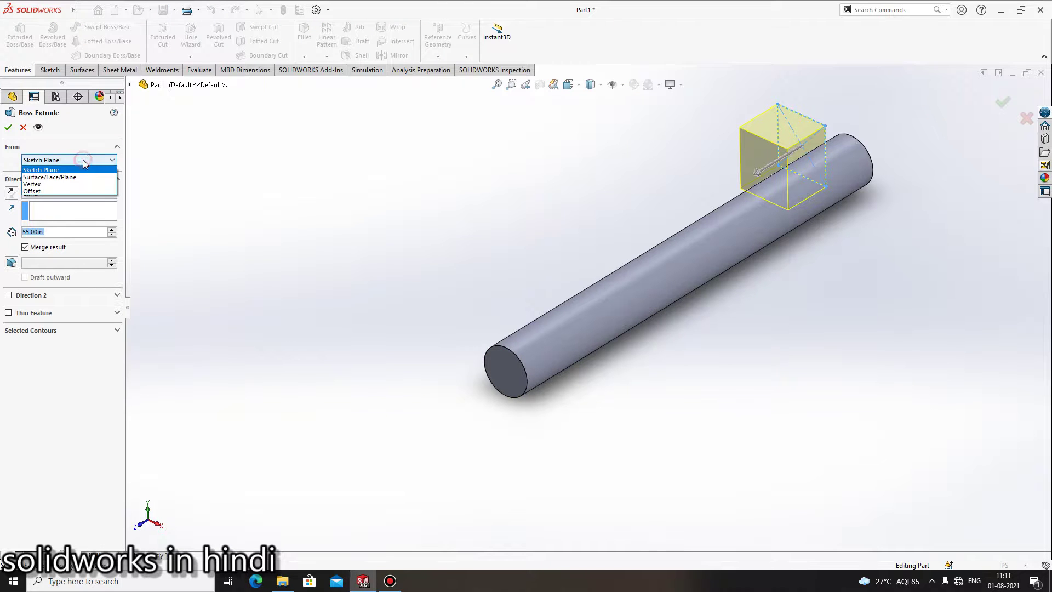
left_click(80, 176)
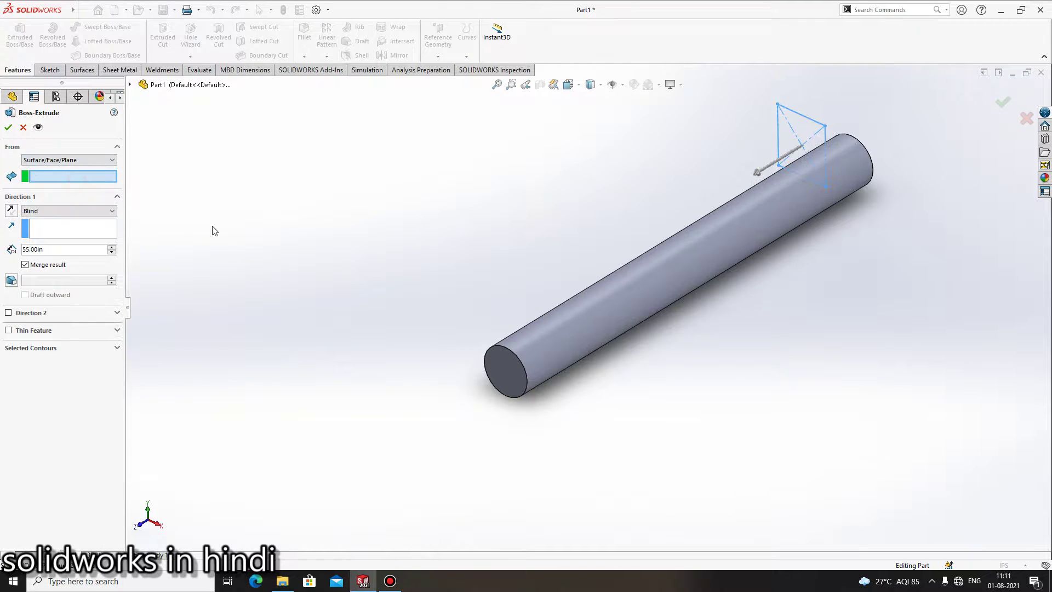
left_click(511, 373)
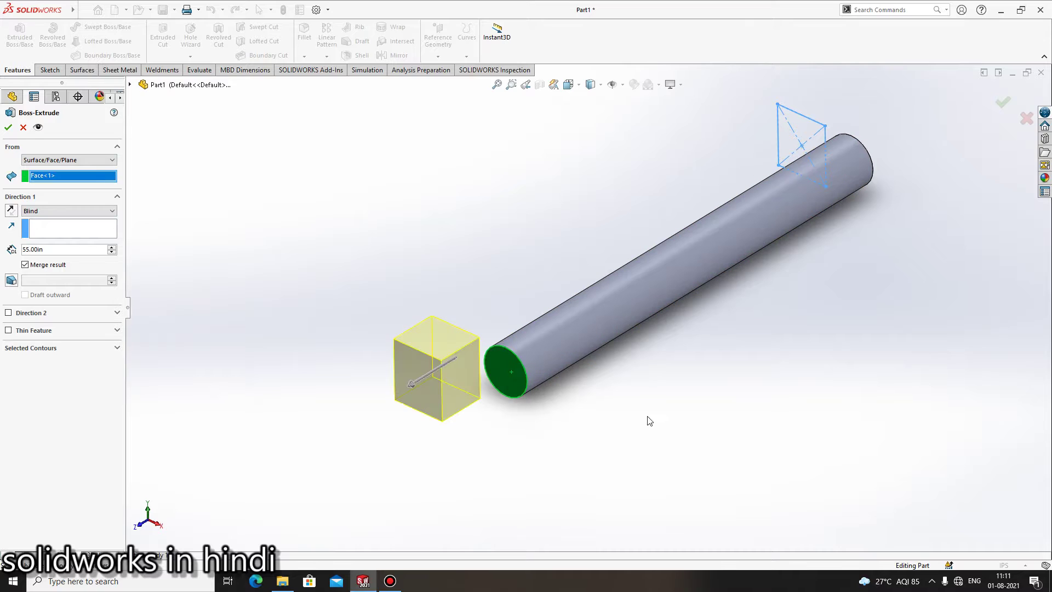
double_click(66, 249)
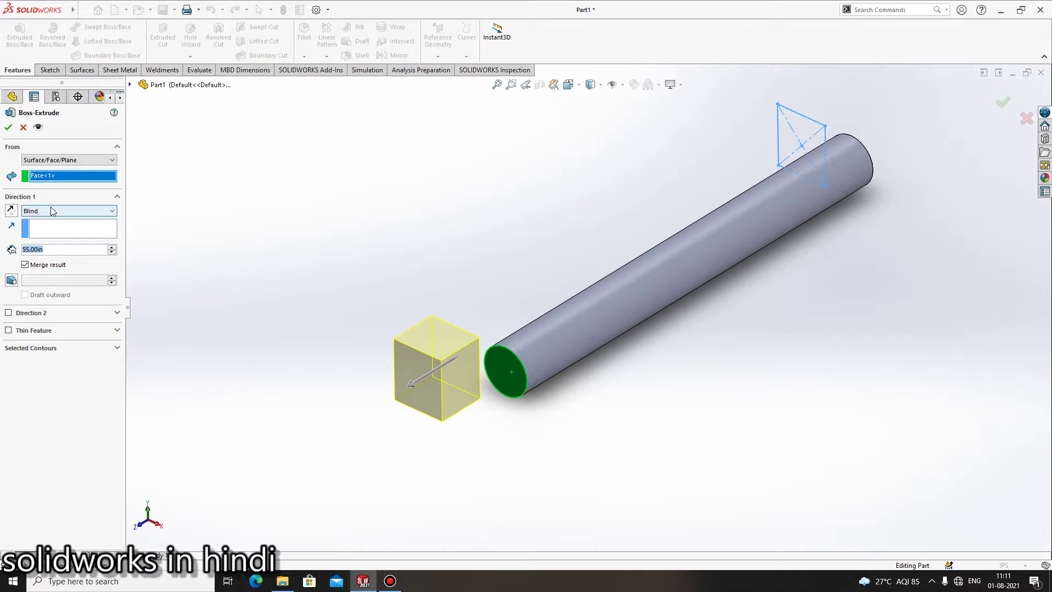
type("100")
key("Return")
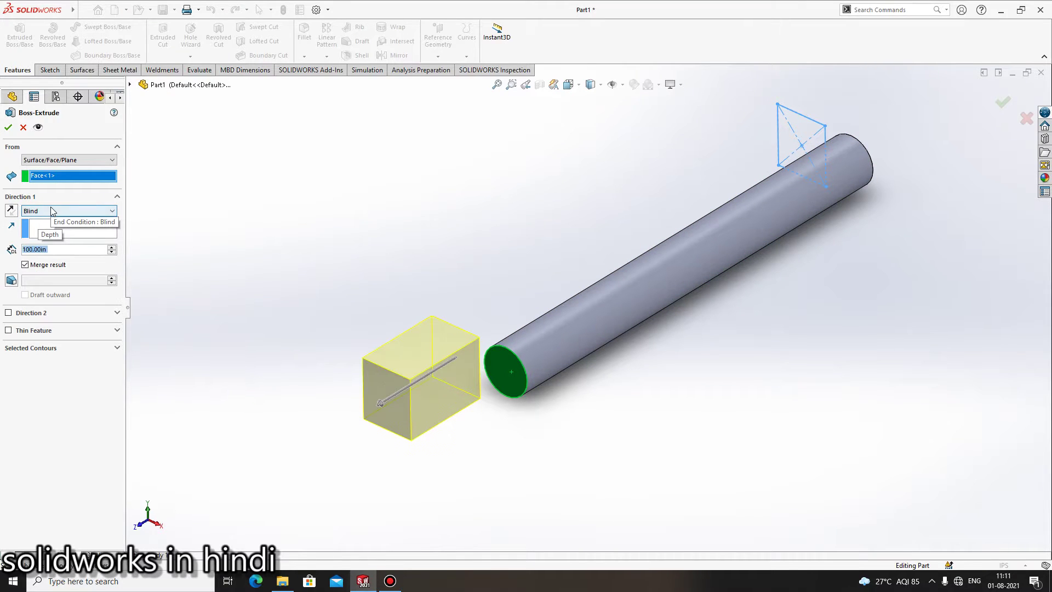
left_click(9, 127)
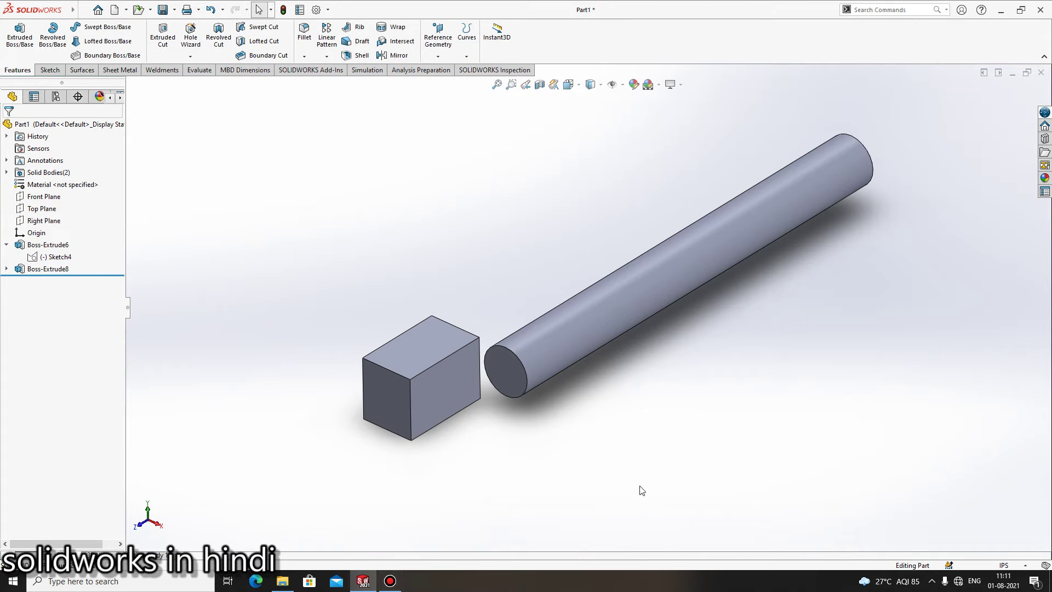
left_click(389, 580)
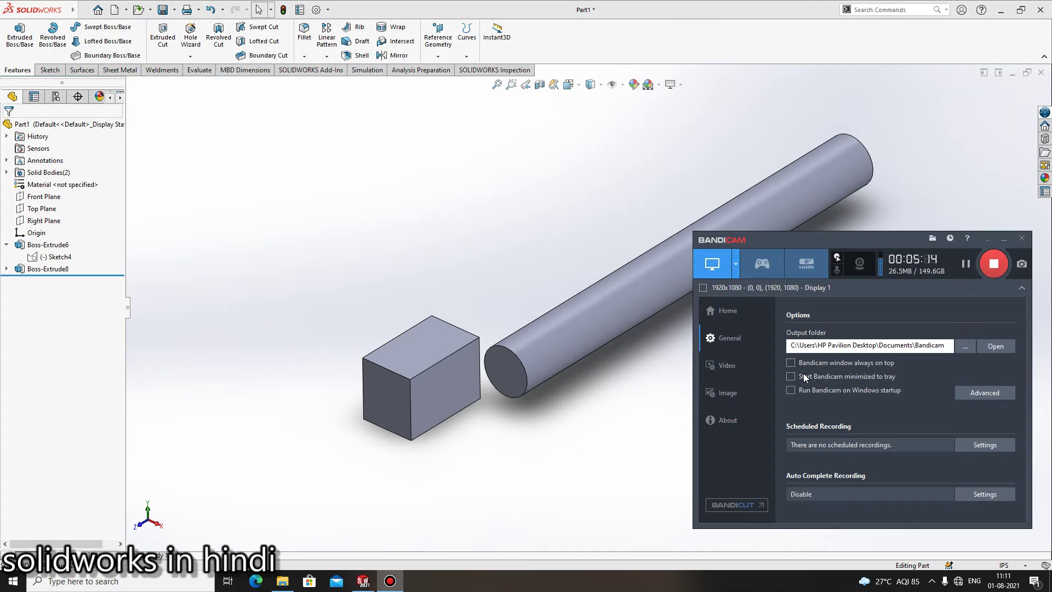